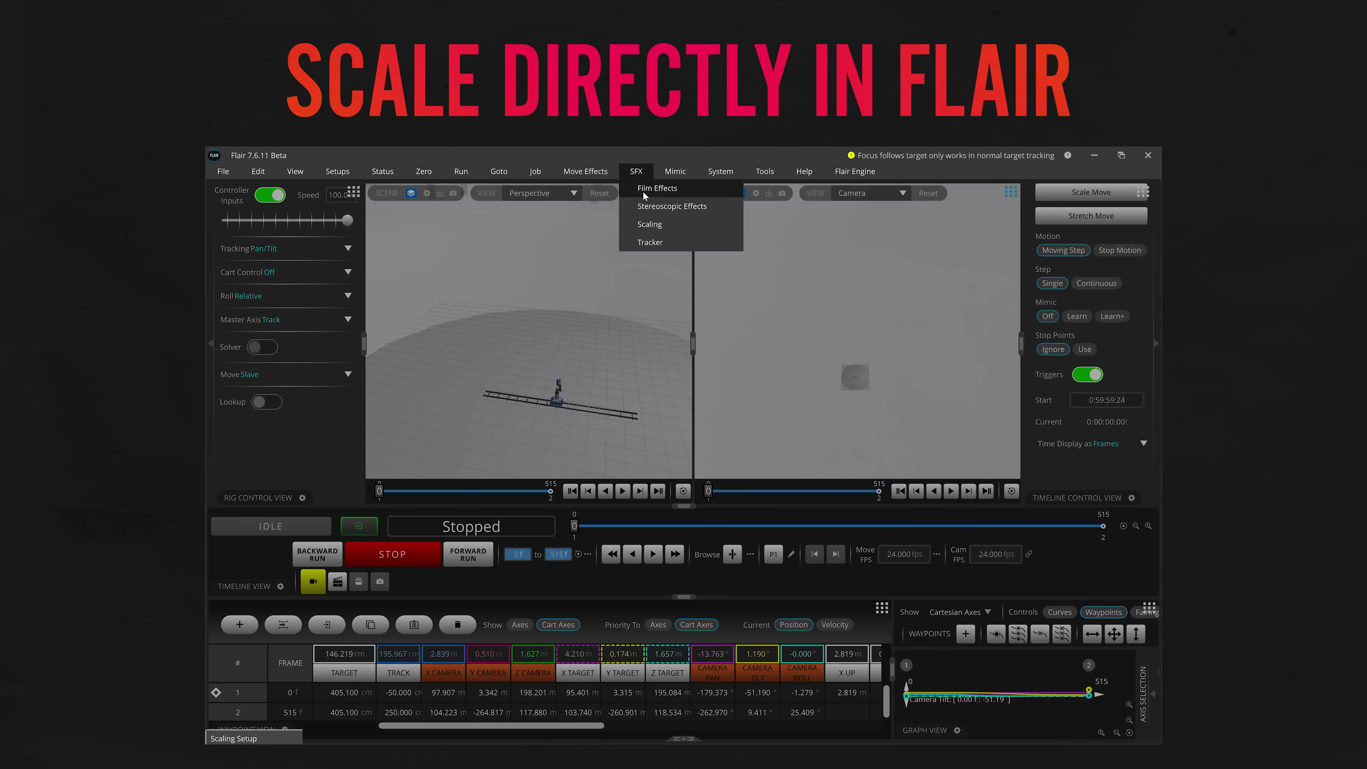
Preview the robot's camera move by scrubbing its playback forward in the perspective viewport.
left_click(662, 186)
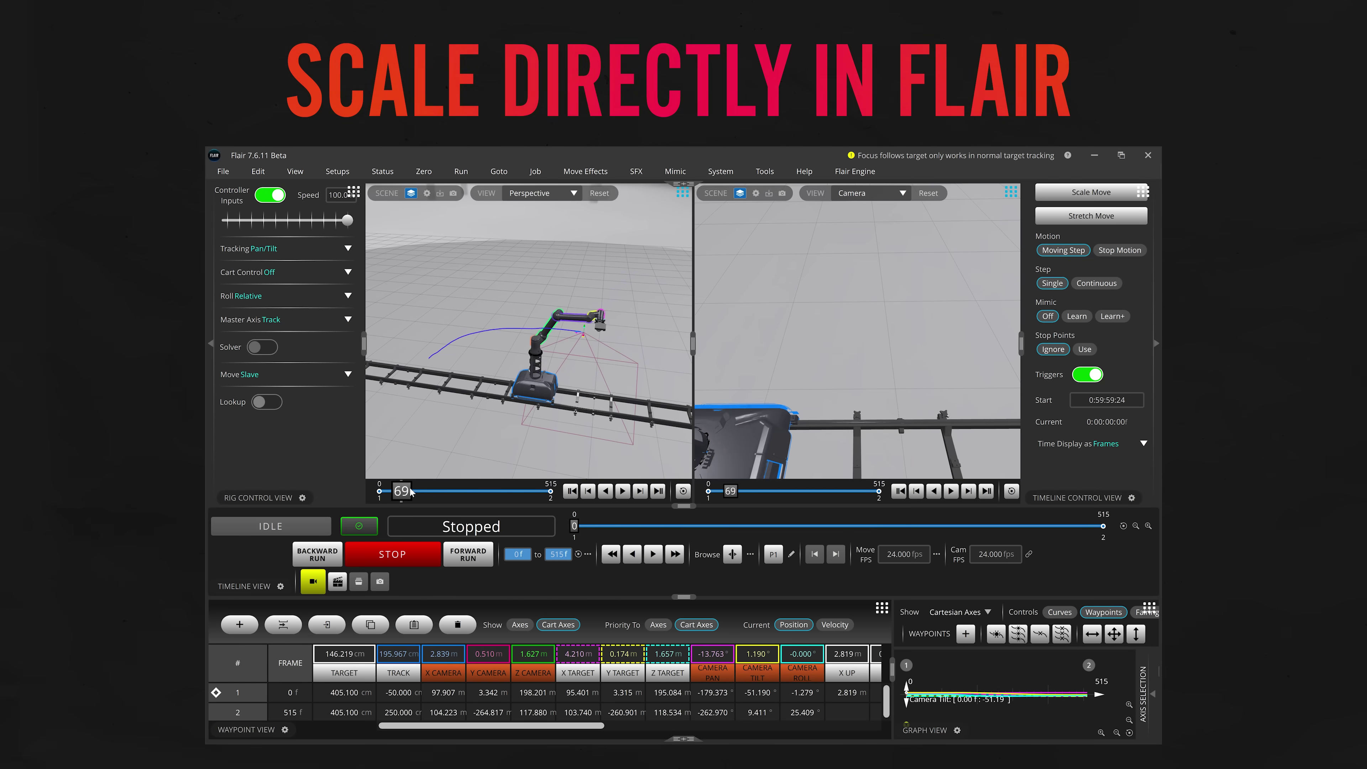
left_click_drag(397, 487, 544, 473)
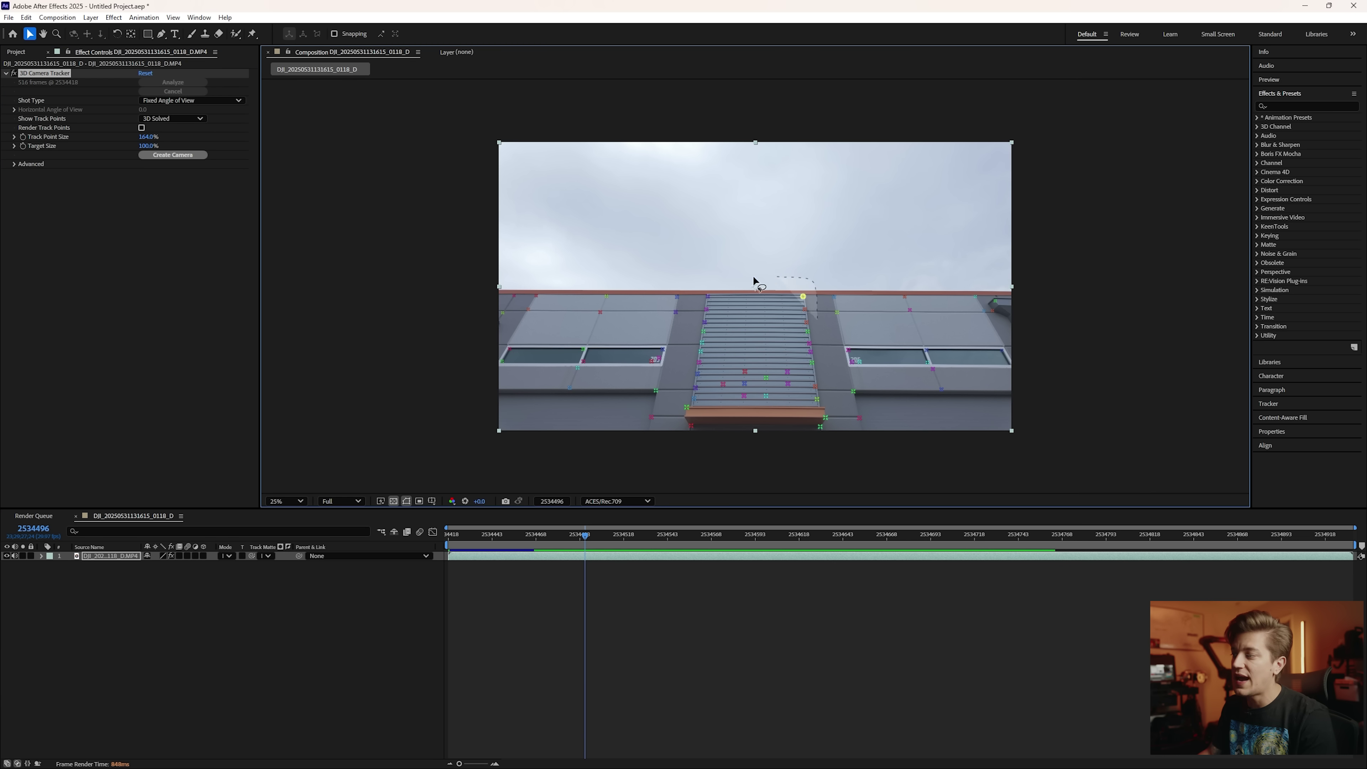
Select the track points on the slatted wall panel and set them as the ground plane and origin.
mouse_move(757, 279)
left_mouse_down()
mouse_move(721, 372)
mouse_move(818, 313)
mouse_move(781, 335)
left_mouse_up()
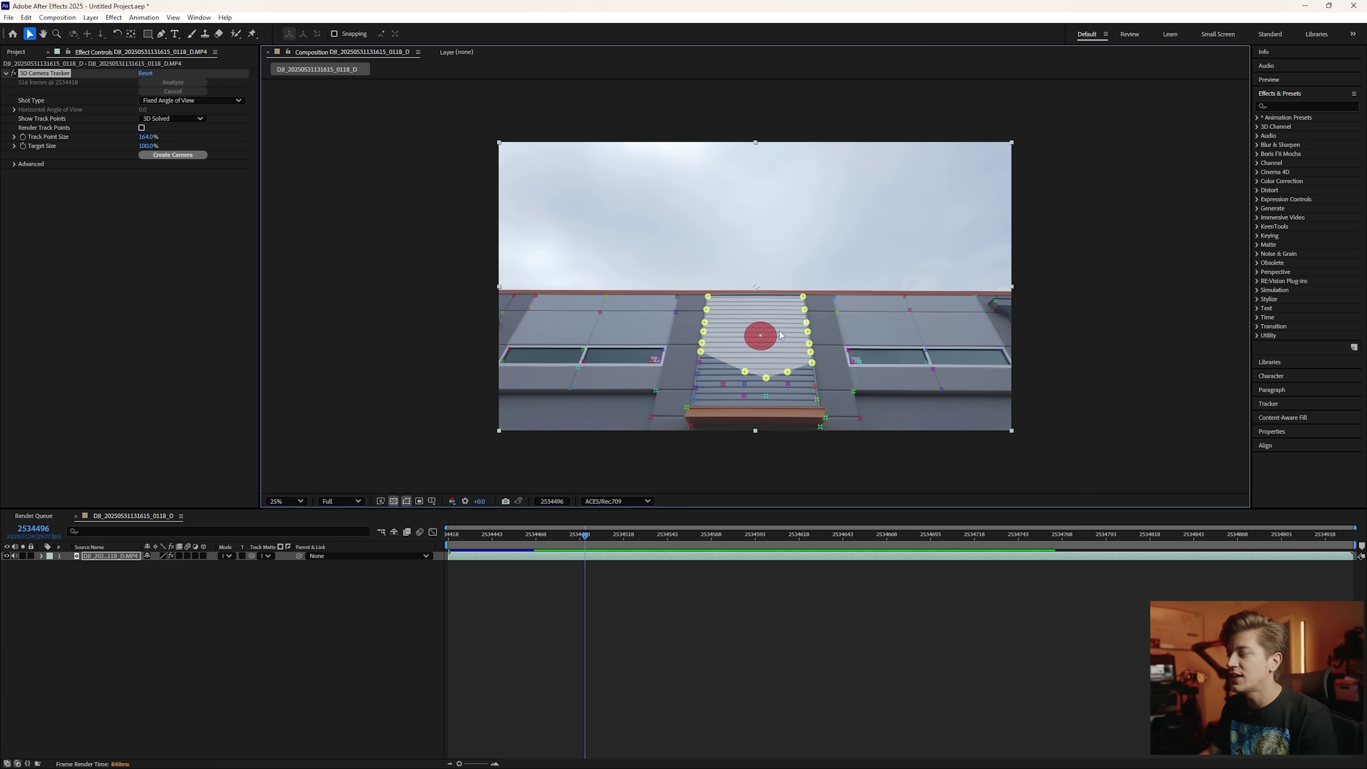
right_click(761, 340)
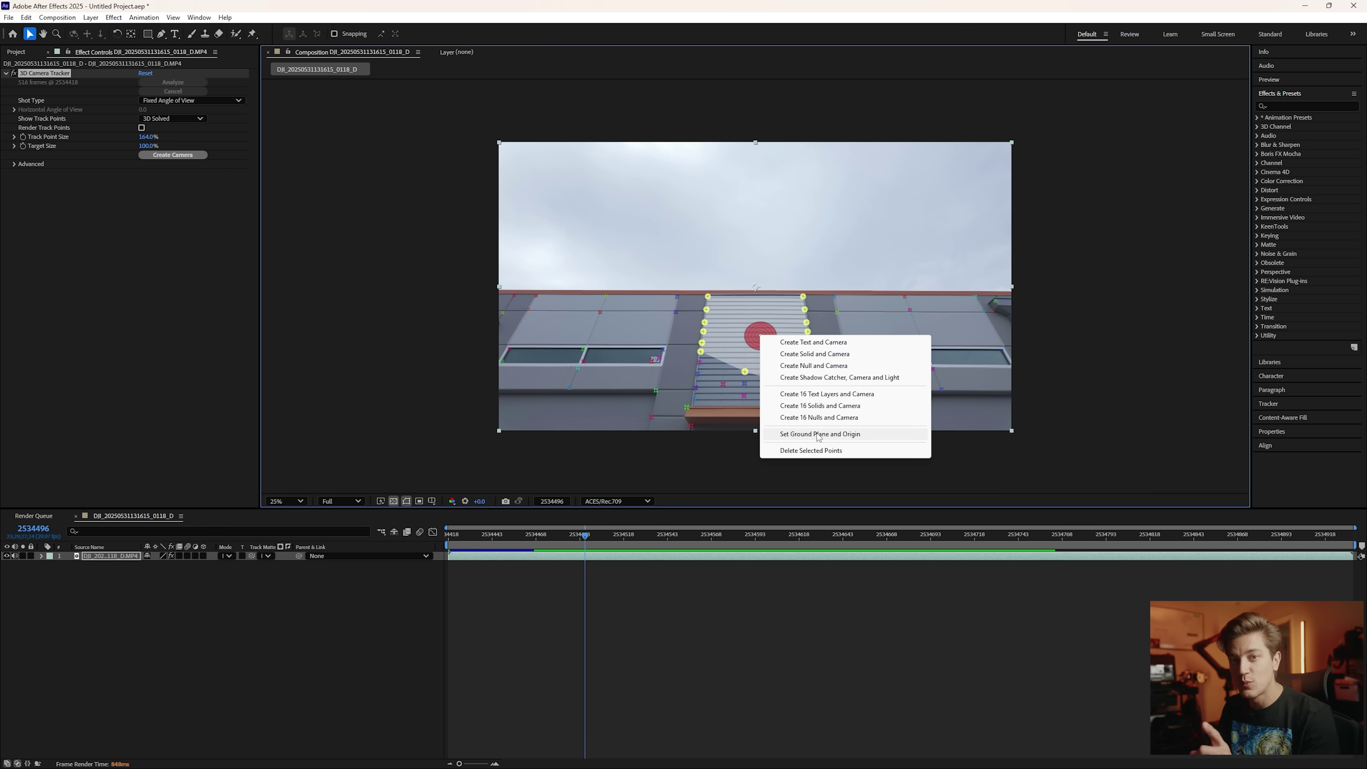
left_click(818, 434)
Create a solid and camera from the selected track points and check the track back at frame 2534460.
right_click(761, 336)
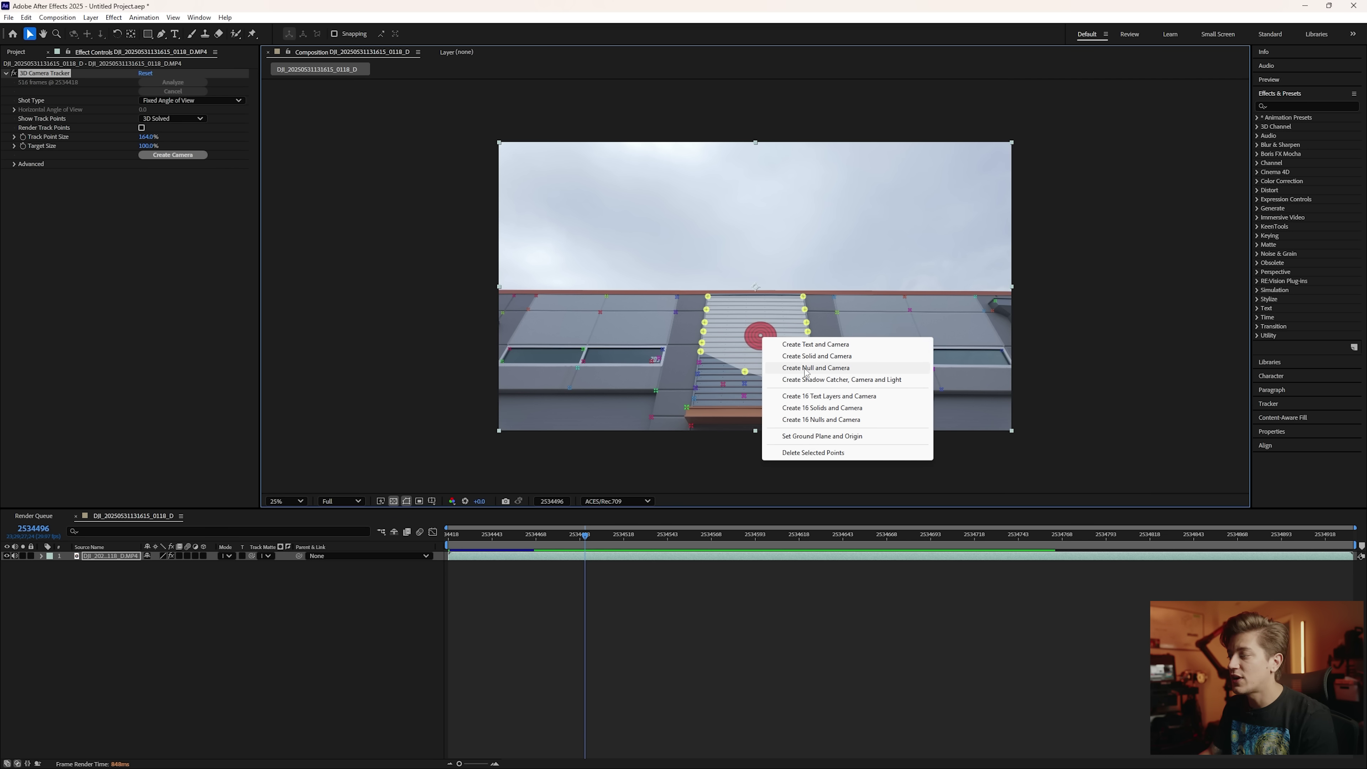
left_click(812, 357)
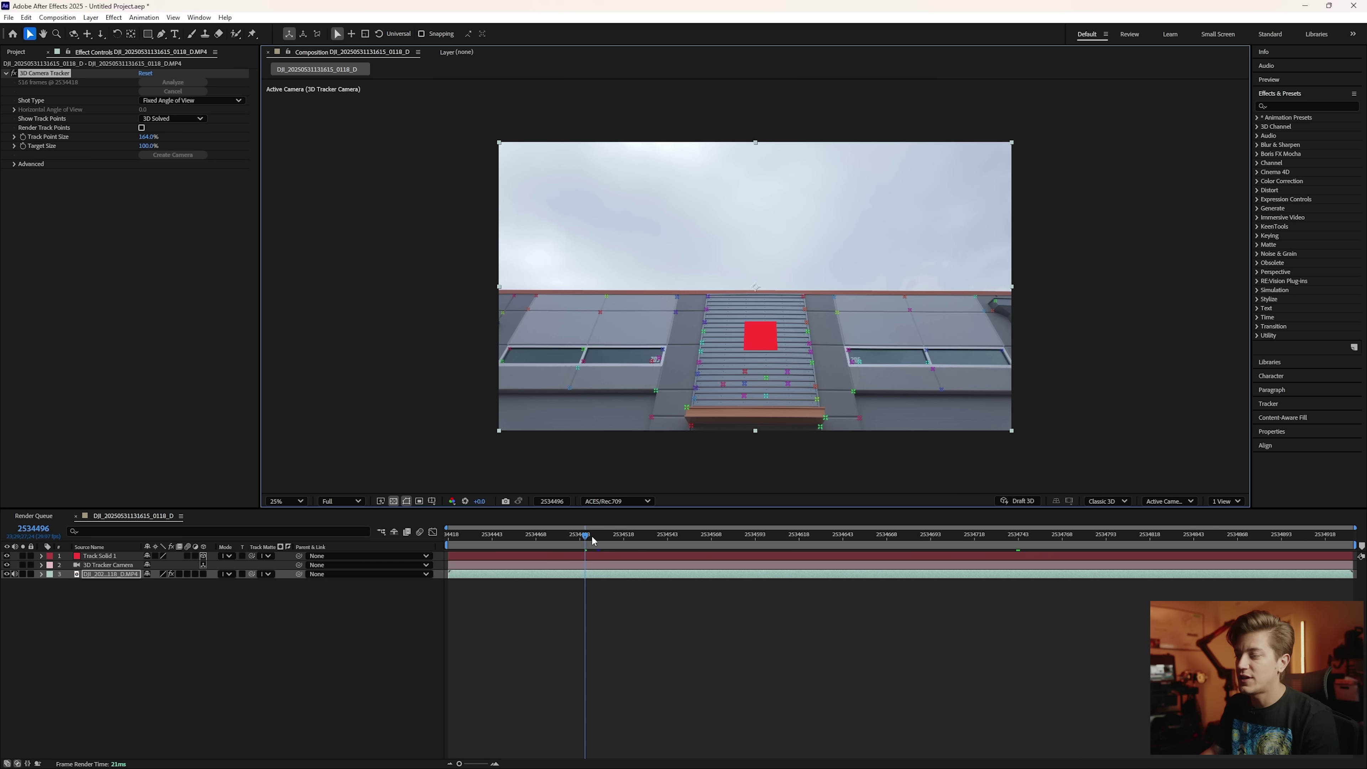
left_click_drag(592, 540, 521, 548)
Reveal the keyframes of the 3D Tracker Camera and select its Position and Orientation for copying.
left_click(118, 565)
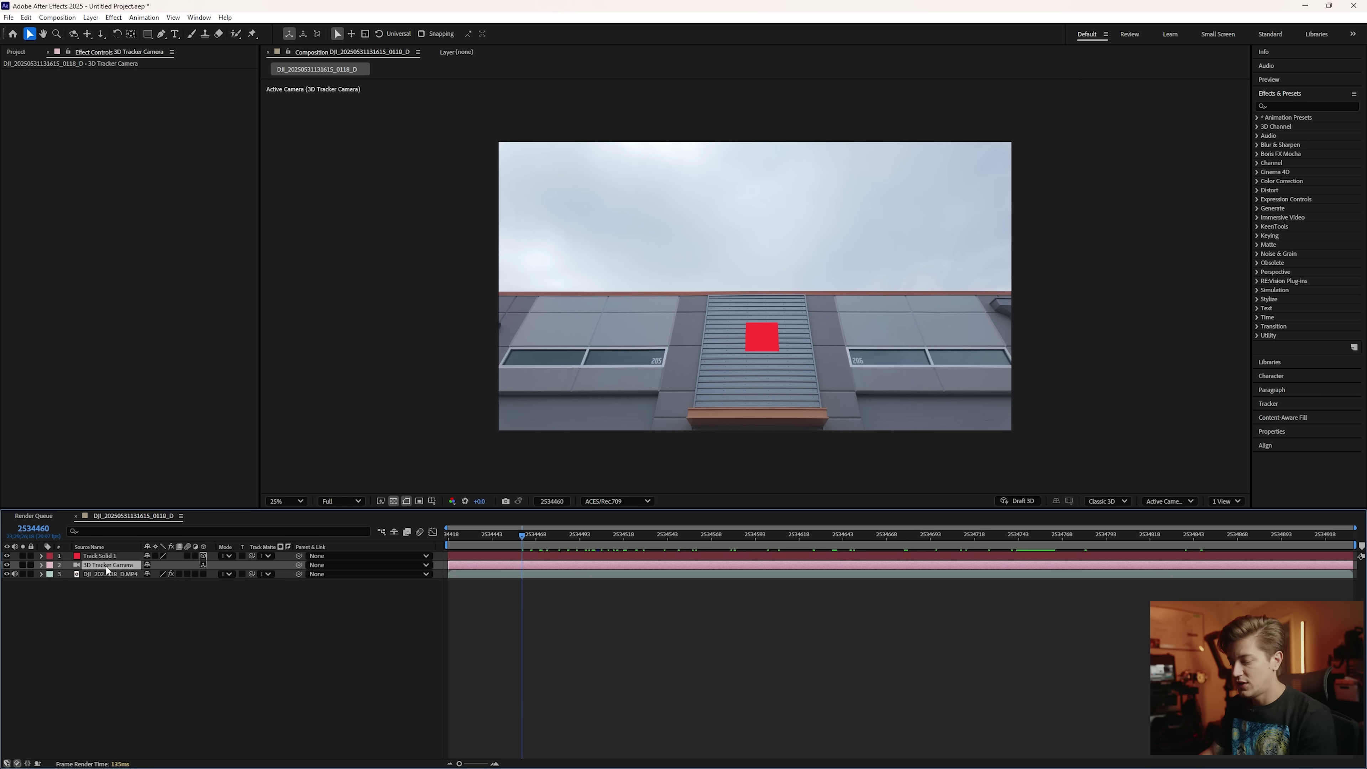
key("u")
left_click(102, 575)
left_click(104, 584, "shift")
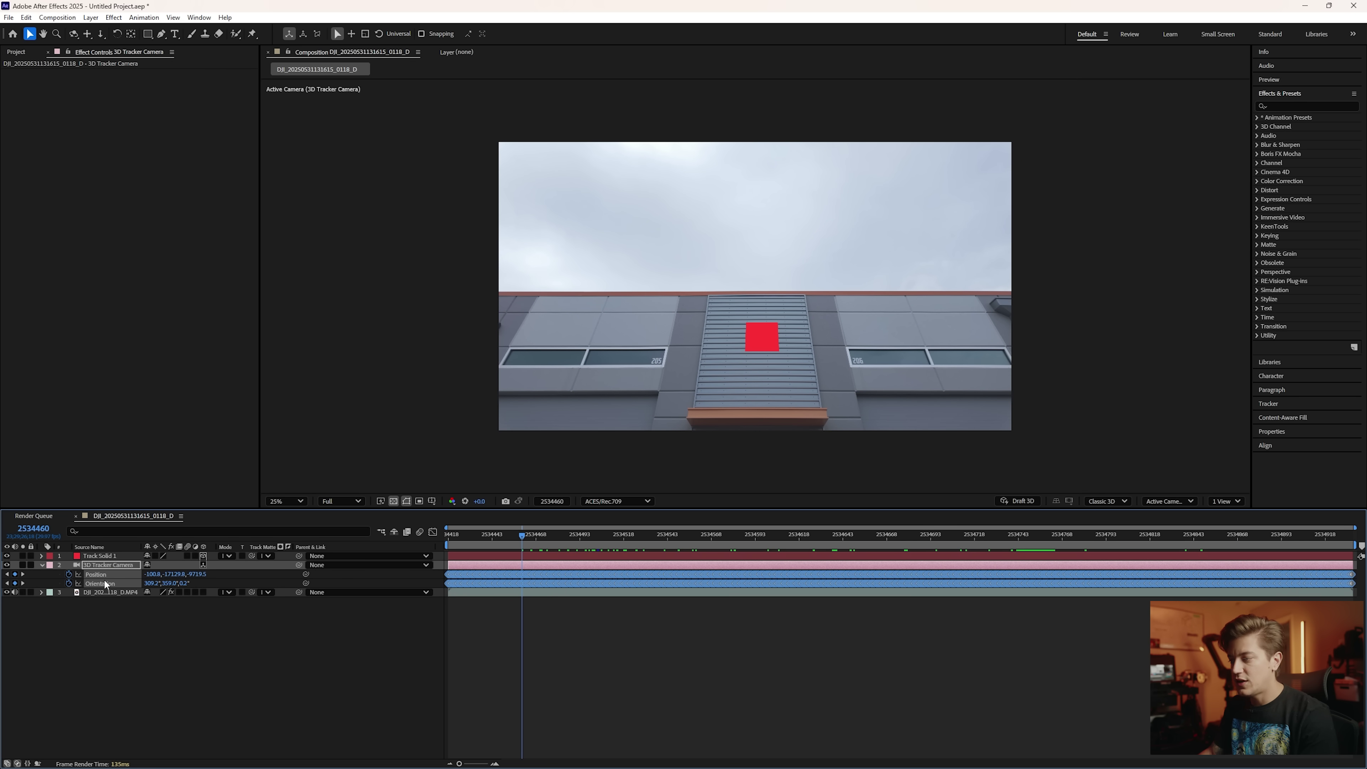
Switch to Blender, widen the tool area to show AE2Blend and create a camera from the copied keyframes.
left_click(862, 765)
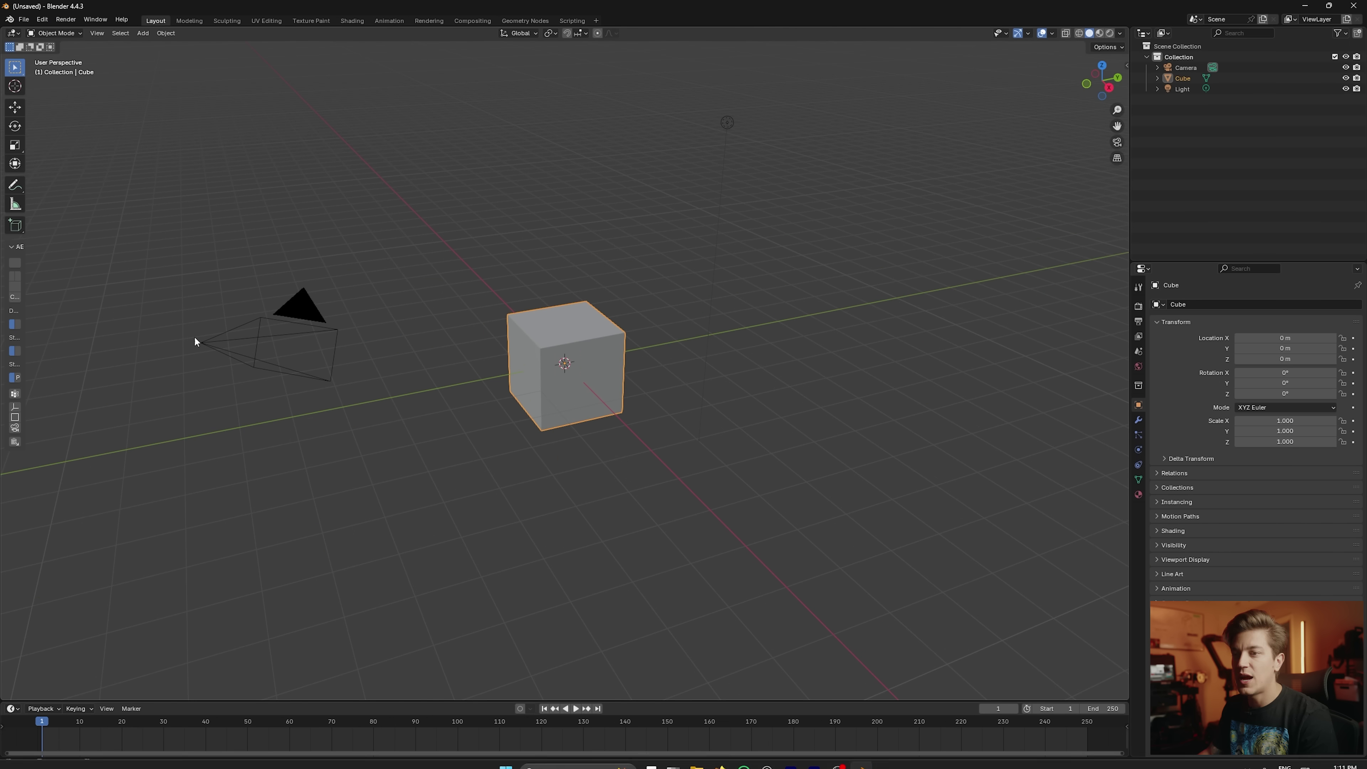
left_click_drag(24, 300, 155, 304)
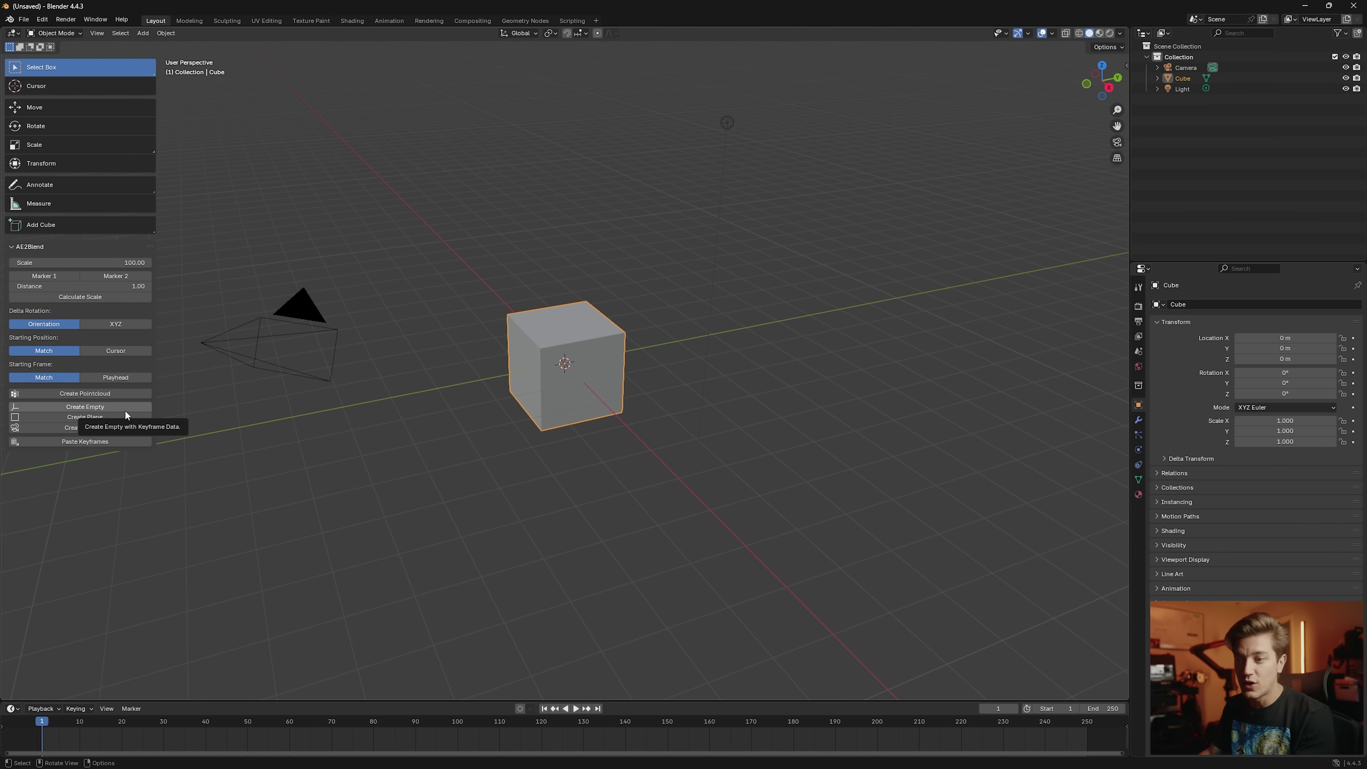
left_click(120, 427)
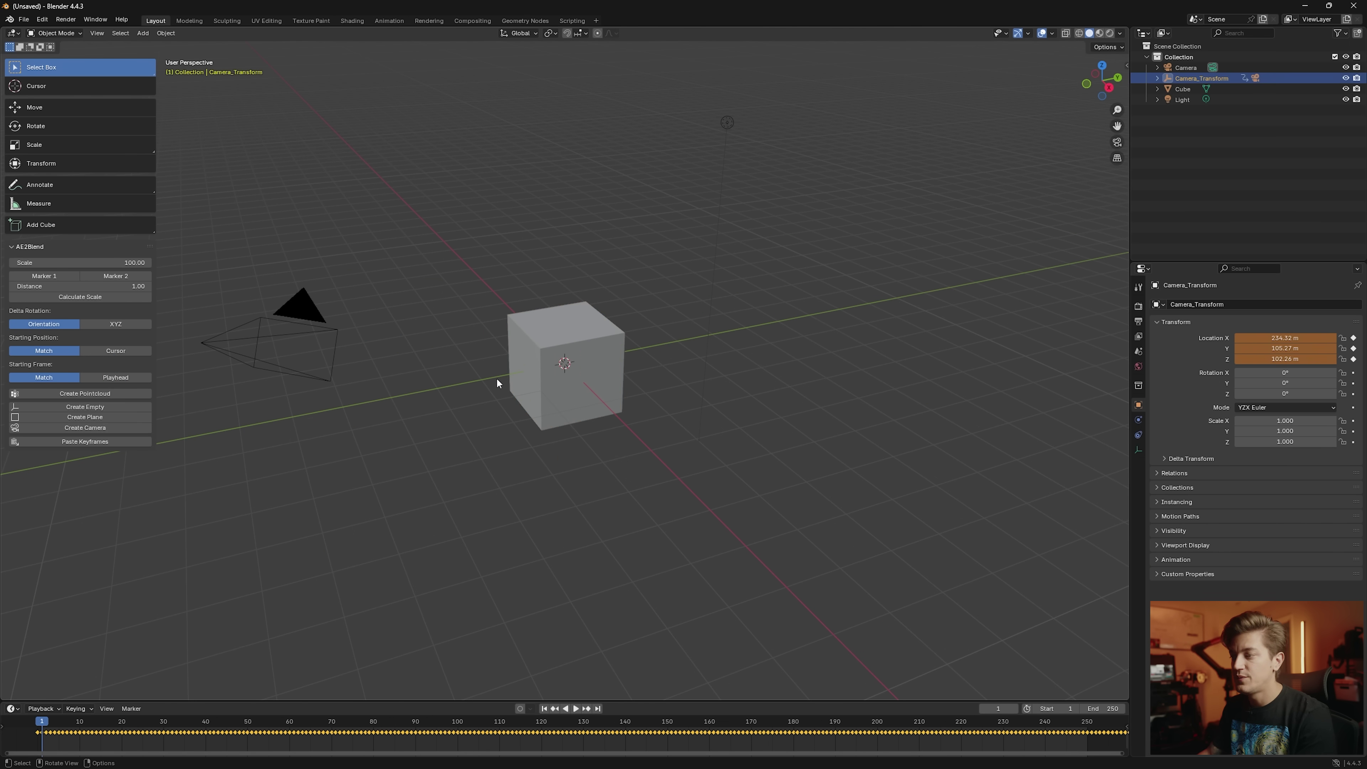
Delete the default camera, cube and light from the scene.
left_click(716, 351)
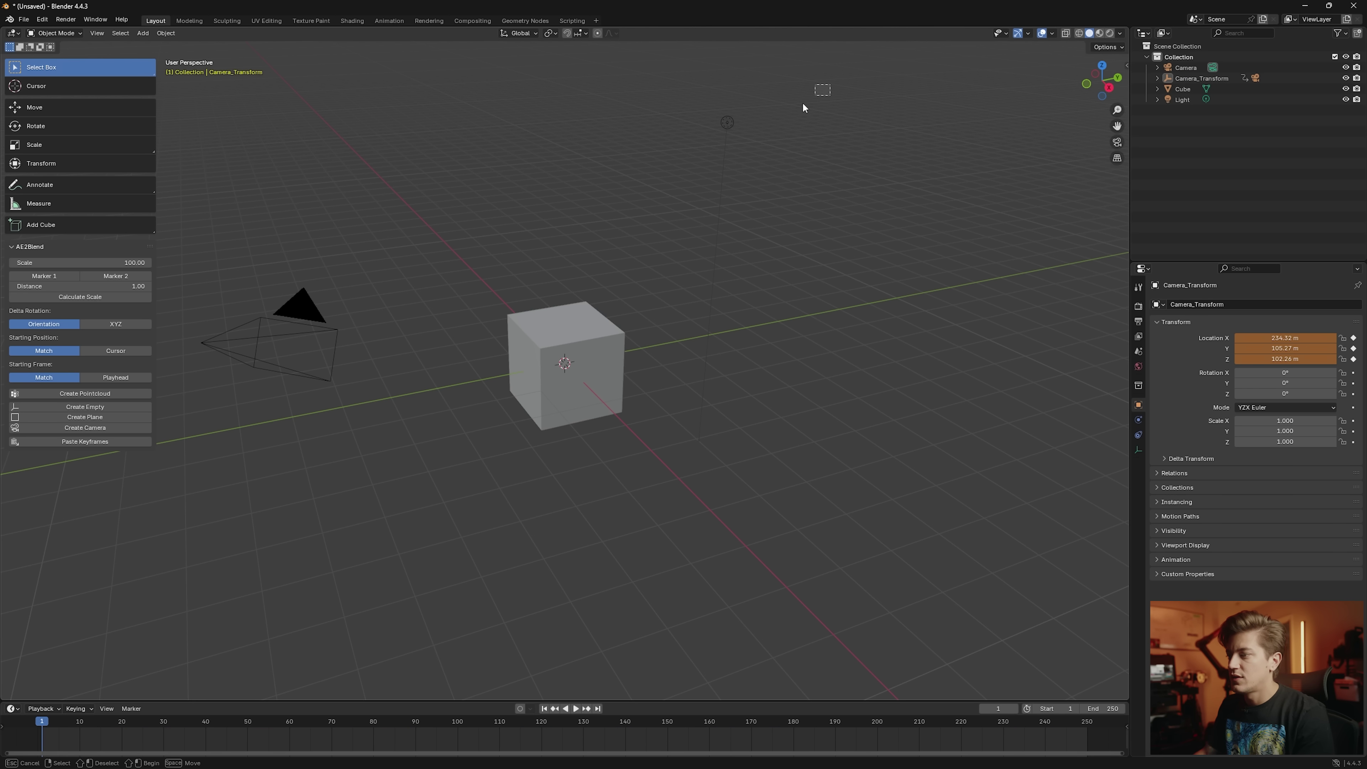
left_click_drag(829, 85, 247, 484)
key("Delete")
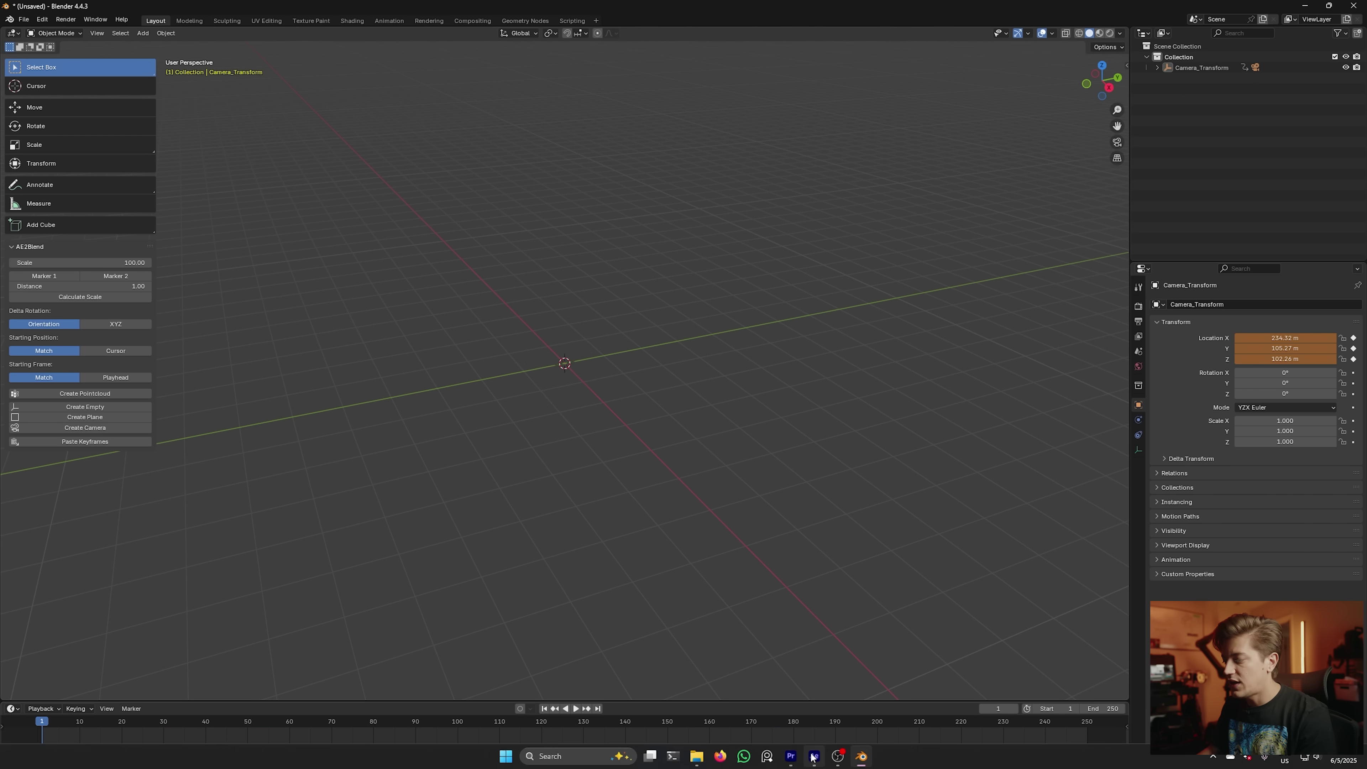
Copy Track Solid 1's anchor point, position, scale and orientation in After Effects and create a plane from them in Blender.
left_click(815, 755)
left_click(98, 556)
left_click(42, 556)
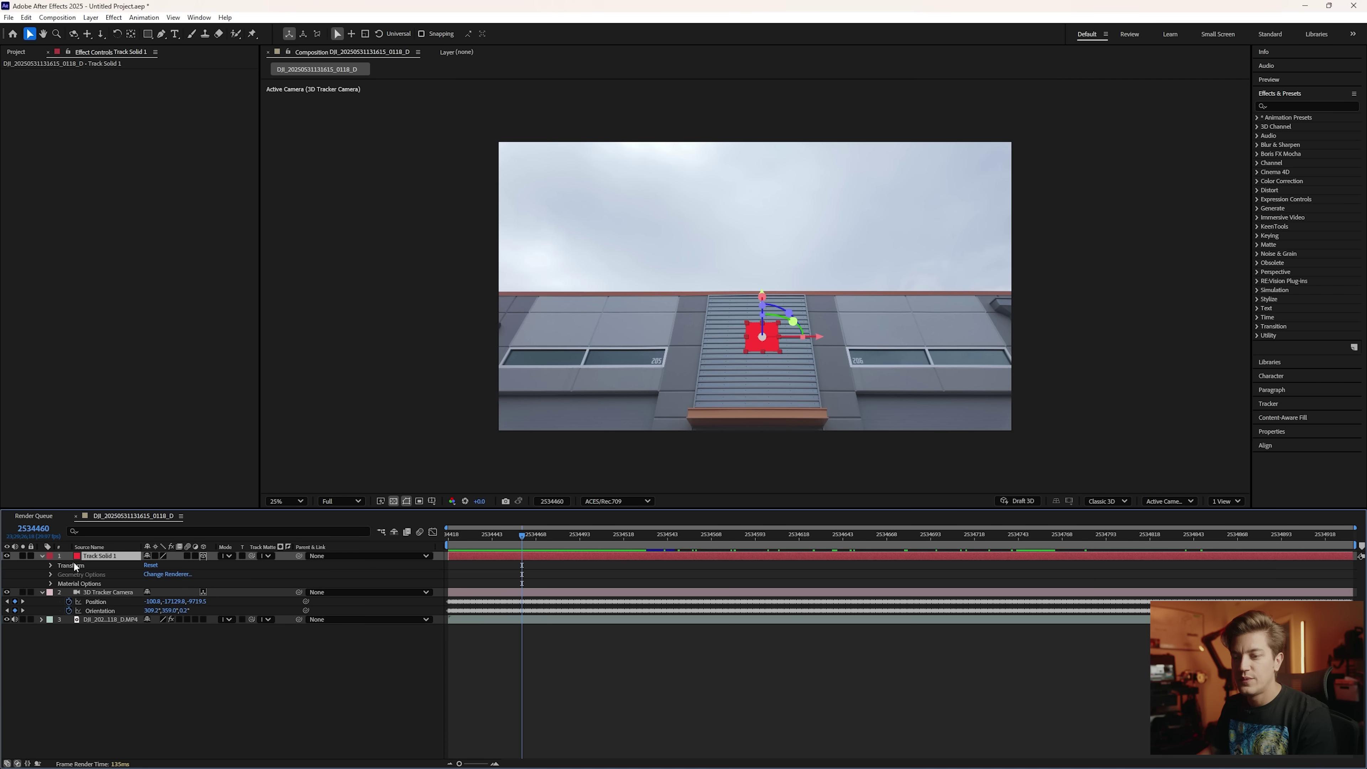
left_click(51, 566)
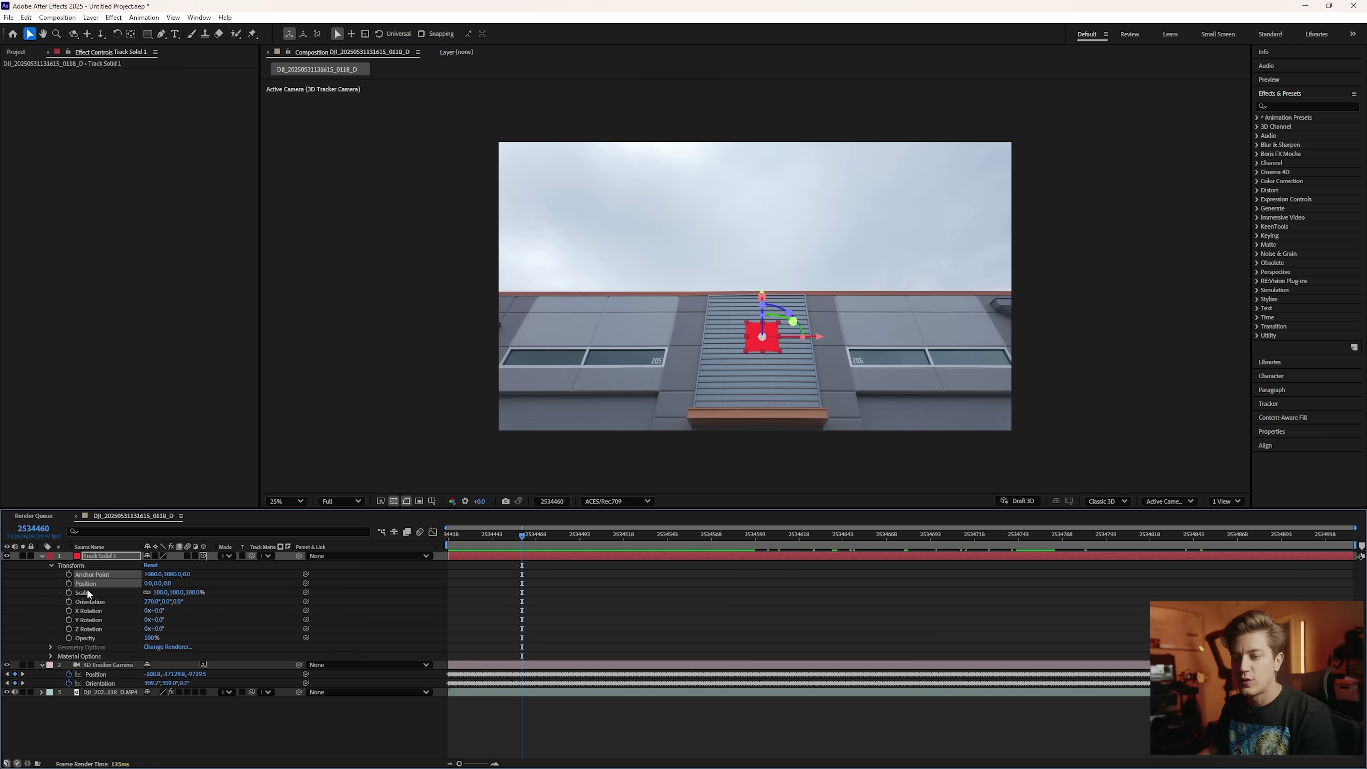
left_click(862, 757)
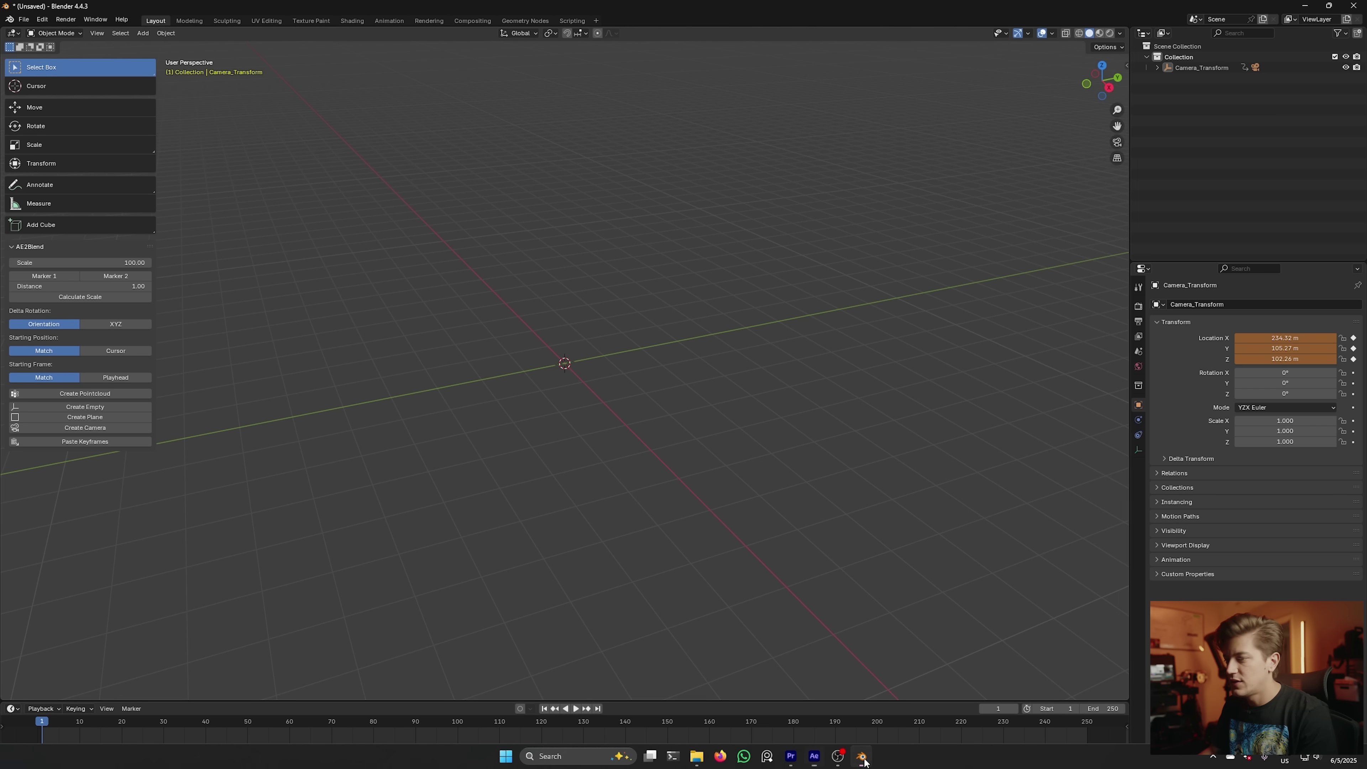
left_click(111, 417)
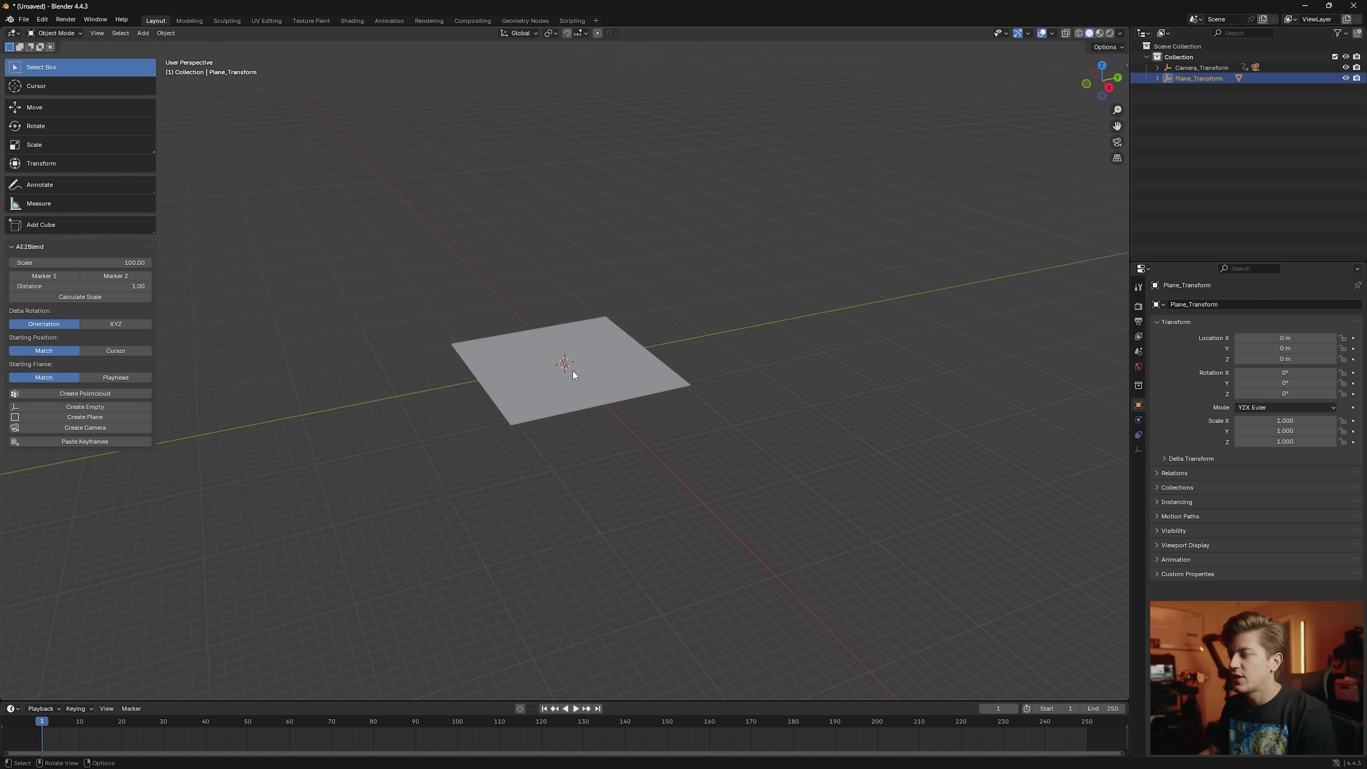
Select Camera.001 inside Camera_Transform and scale it up to about 12.28.
middle_click_drag(686, 397, 806, 326)
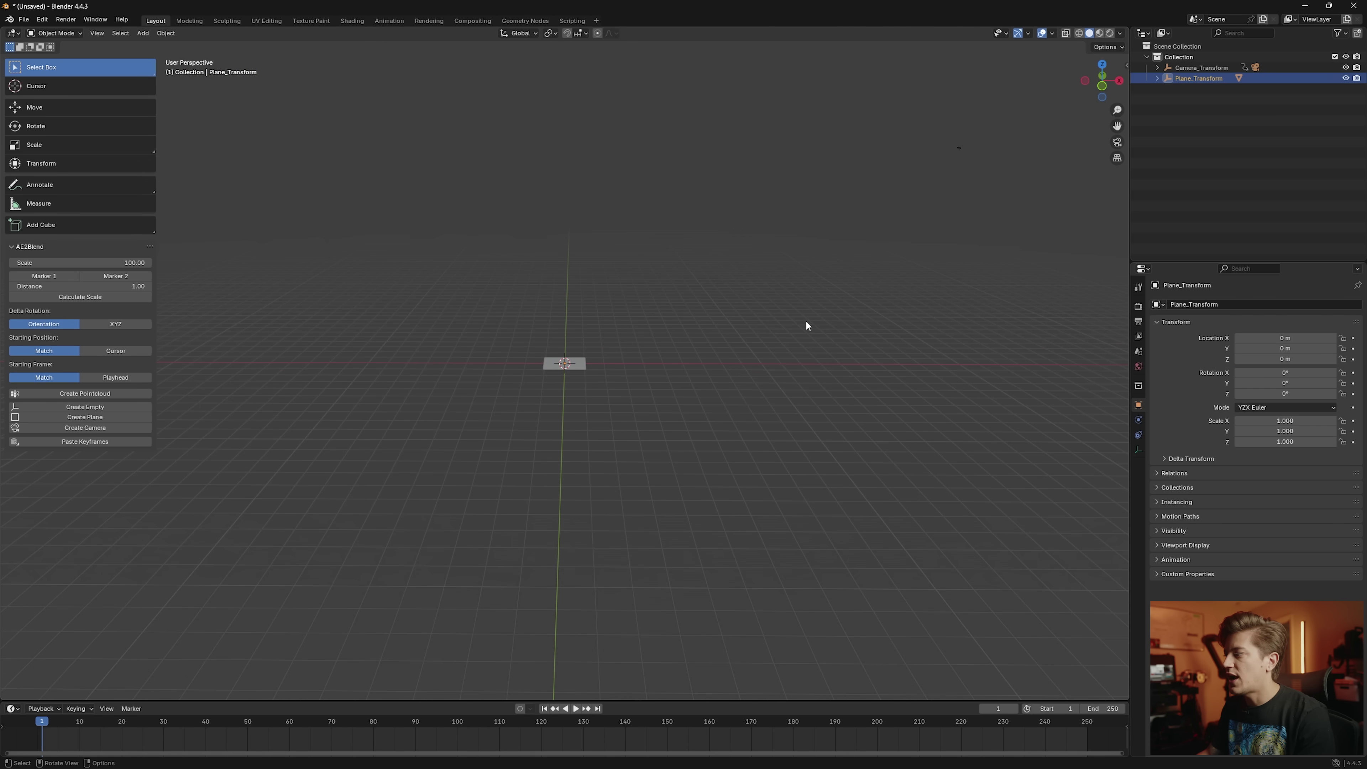
left_click(960, 148)
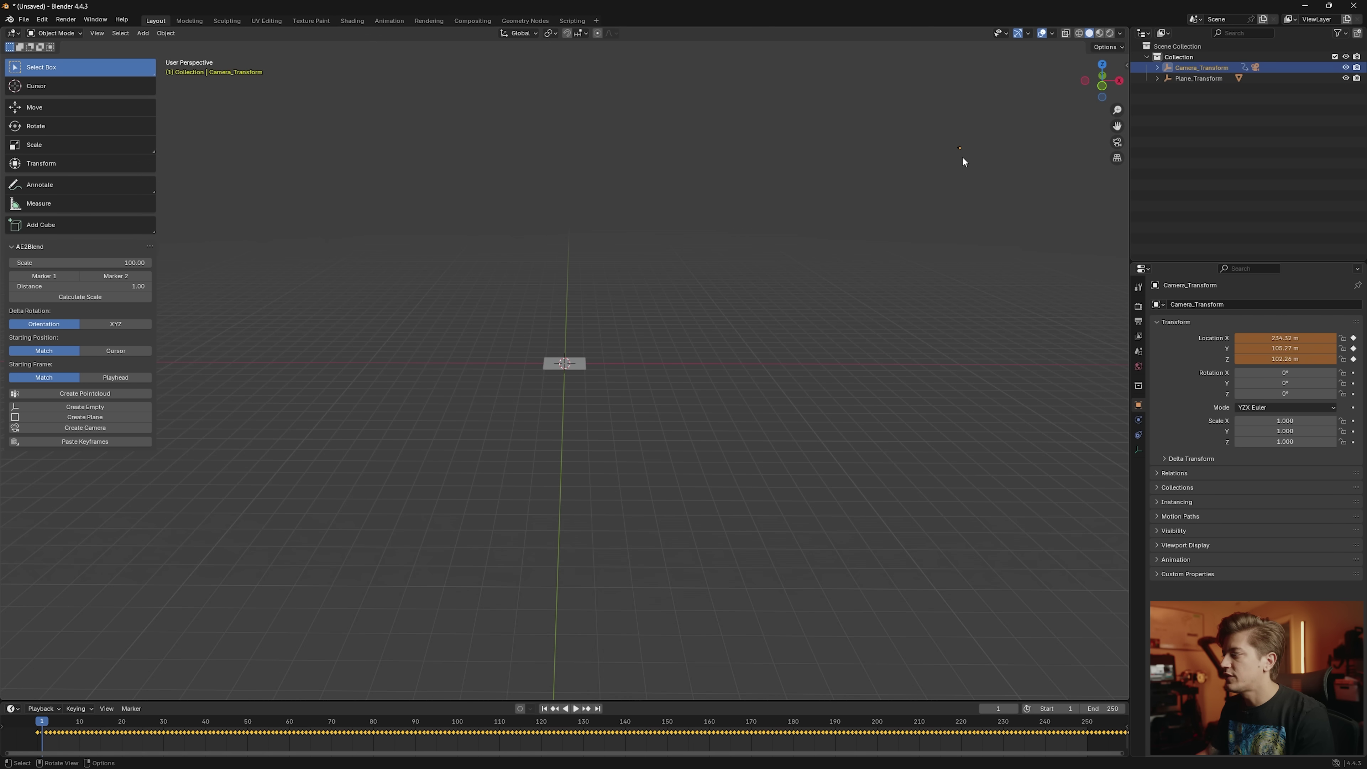
left_click(1157, 67)
left_click(1198, 89)
key("s")
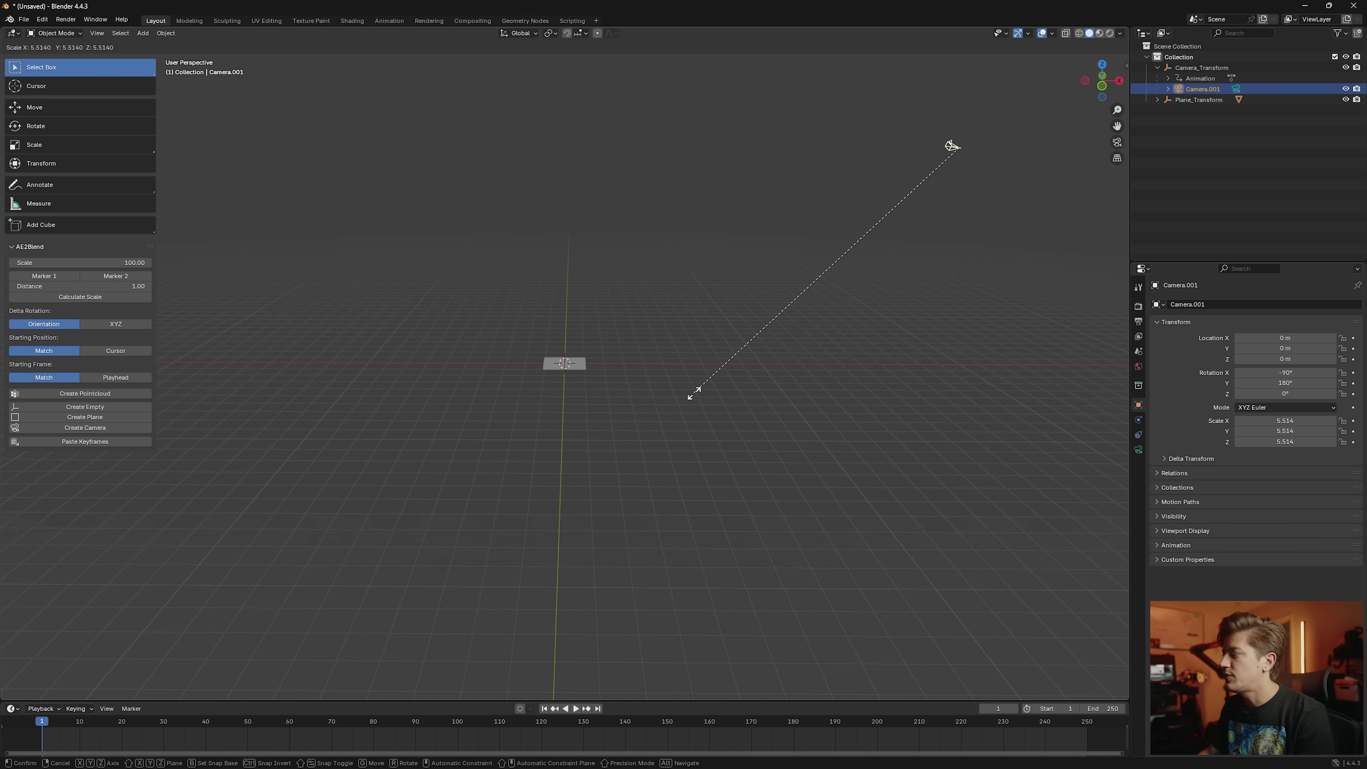
left_click(260, 551)
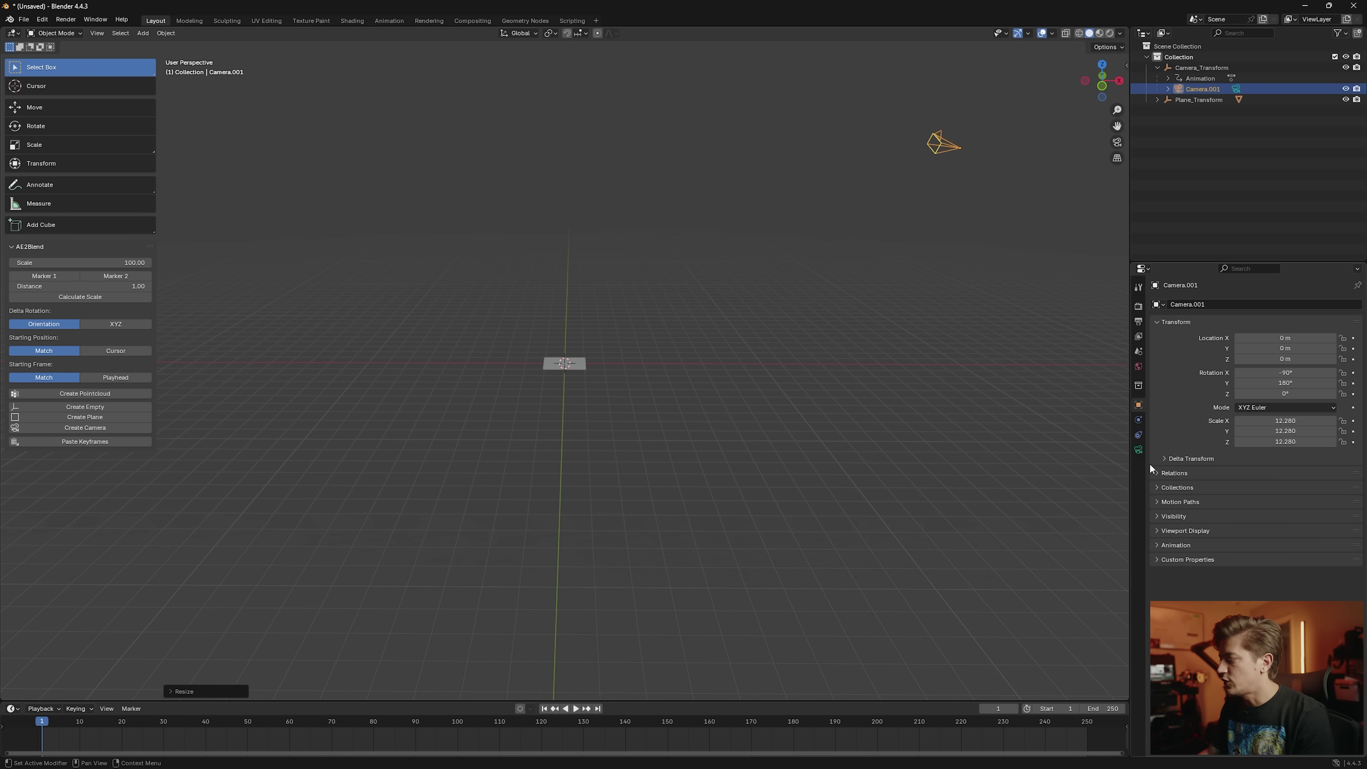
left_click(1139, 451)
left_click(1164, 485)
left_click(1221, 498)
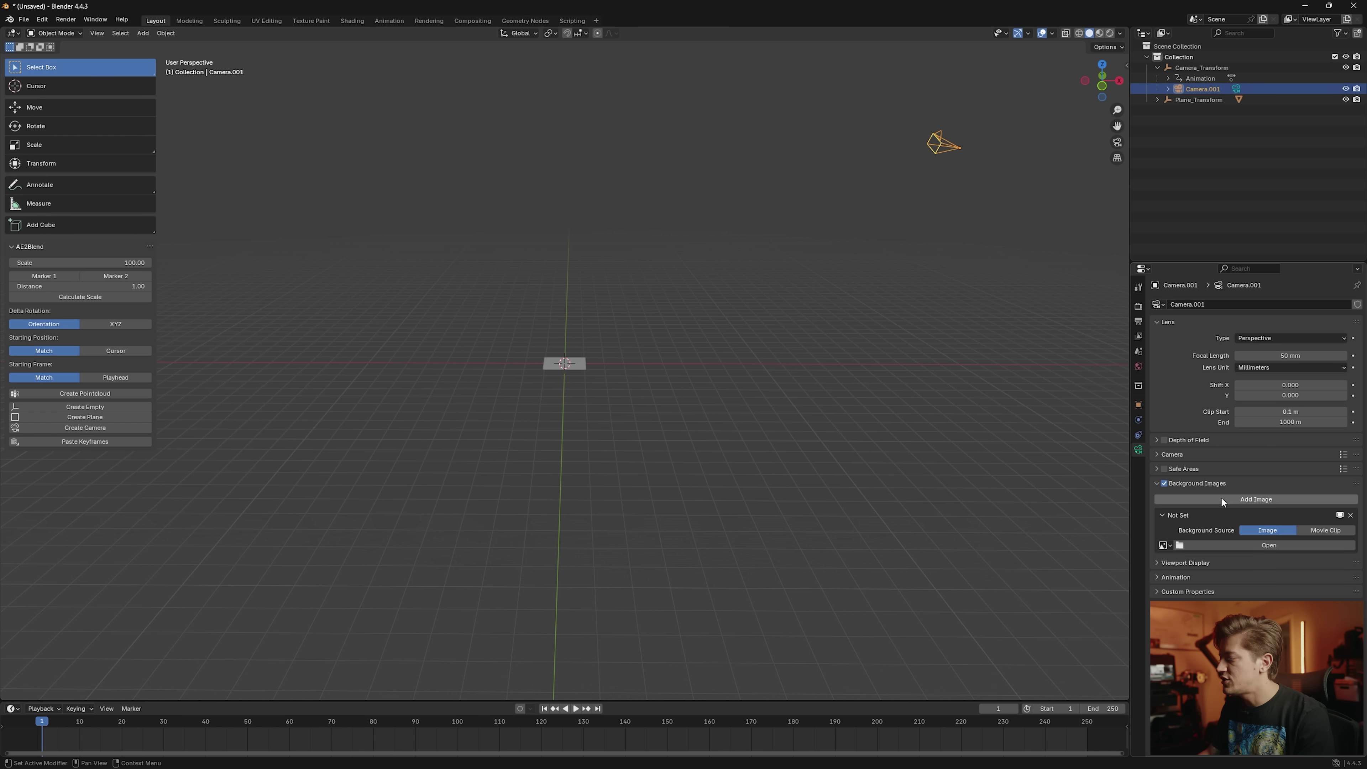
left_click(1314, 529)
left_click(1291, 559)
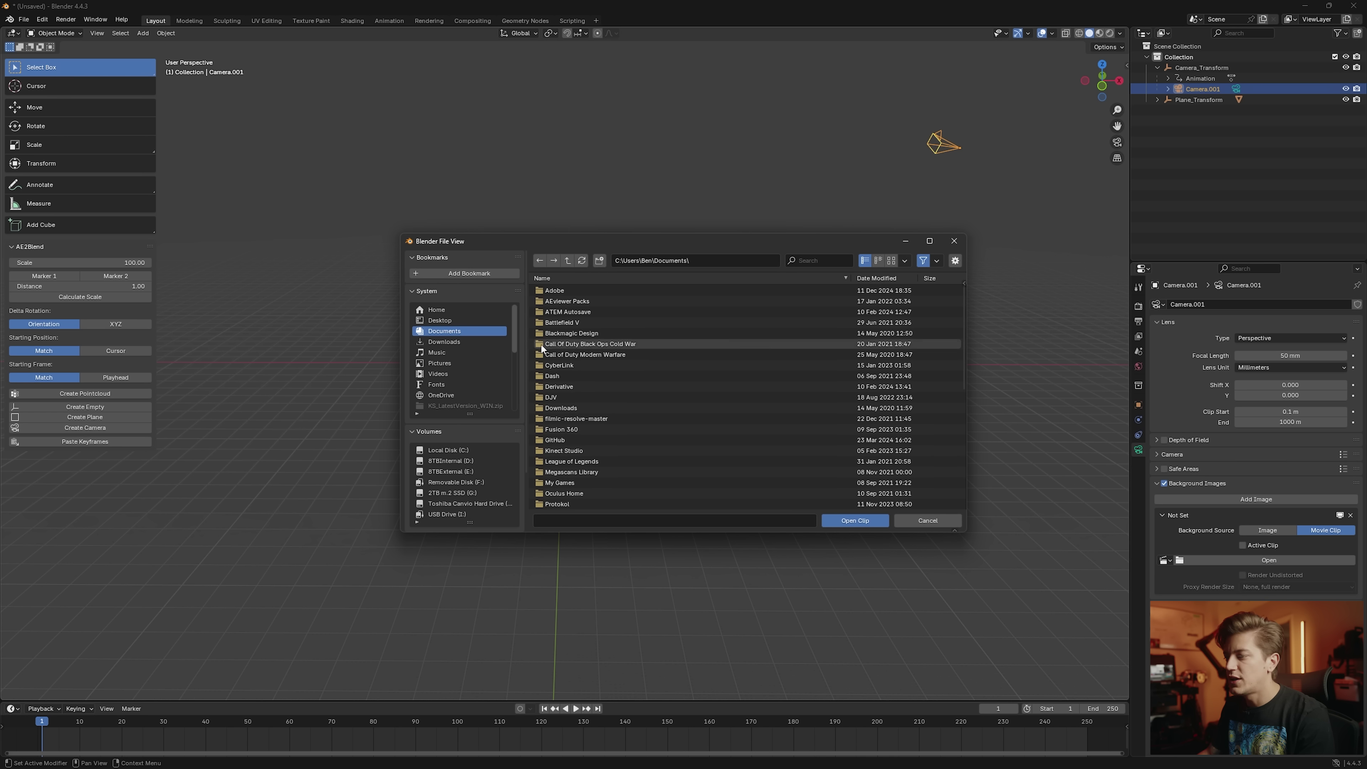
left_click(446, 502)
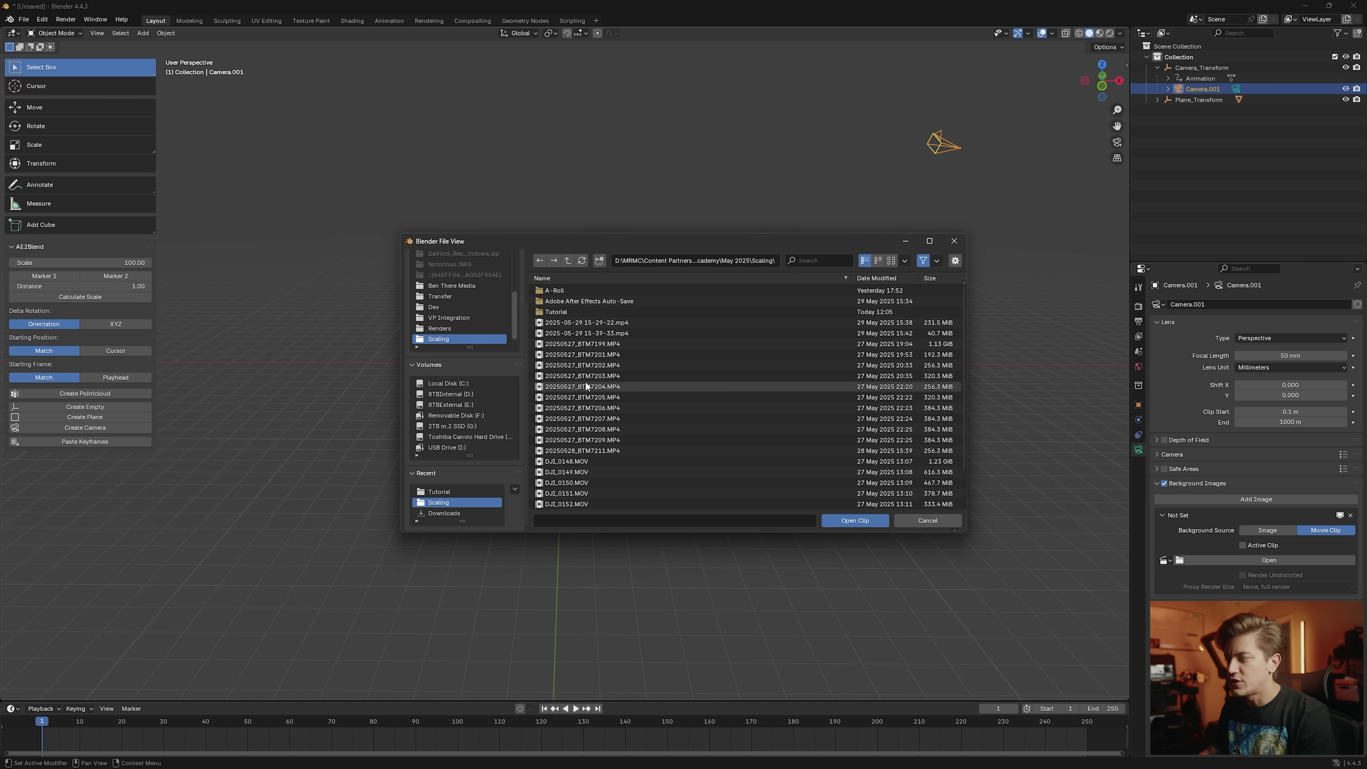
left_click(578, 308)
left_click(855, 521)
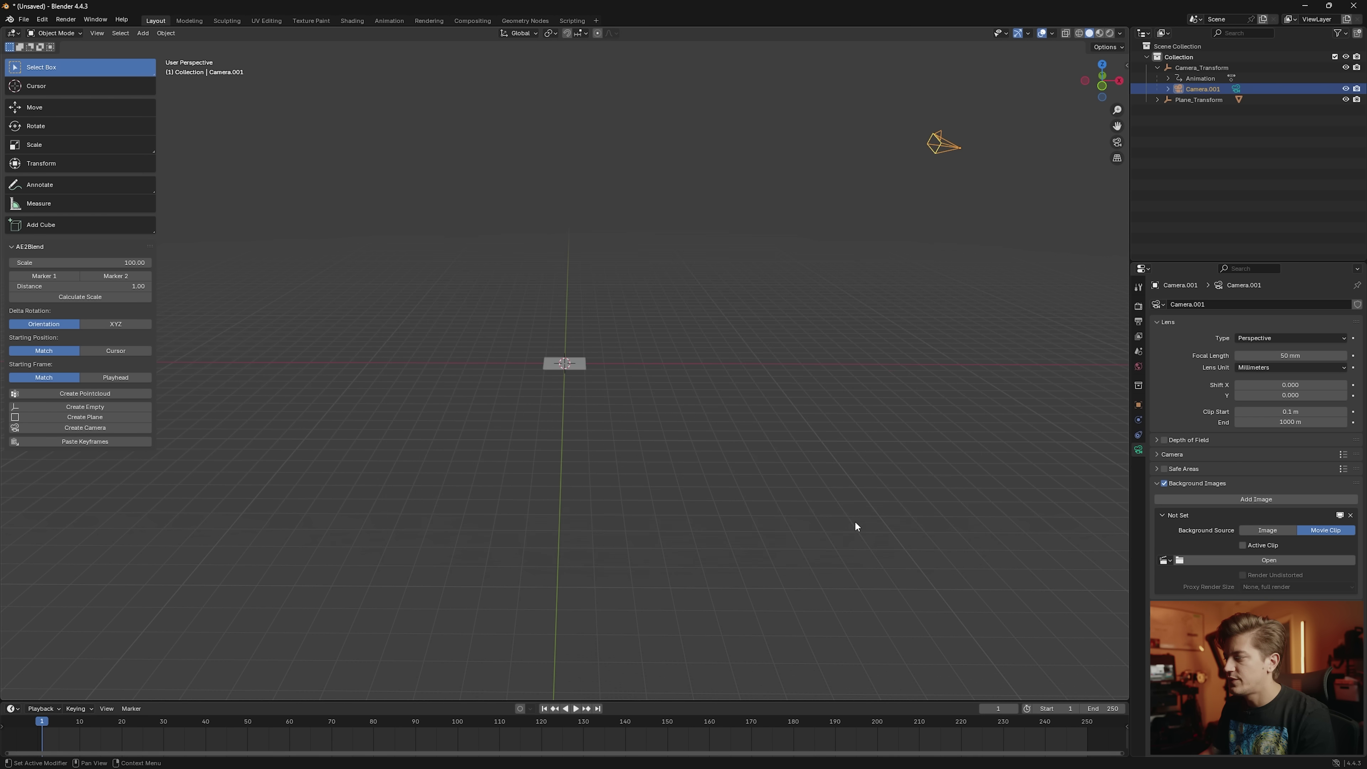
Switch to the camera view and briefly play the animation over the background footage, stopping at frame 11.
key("KP_0")
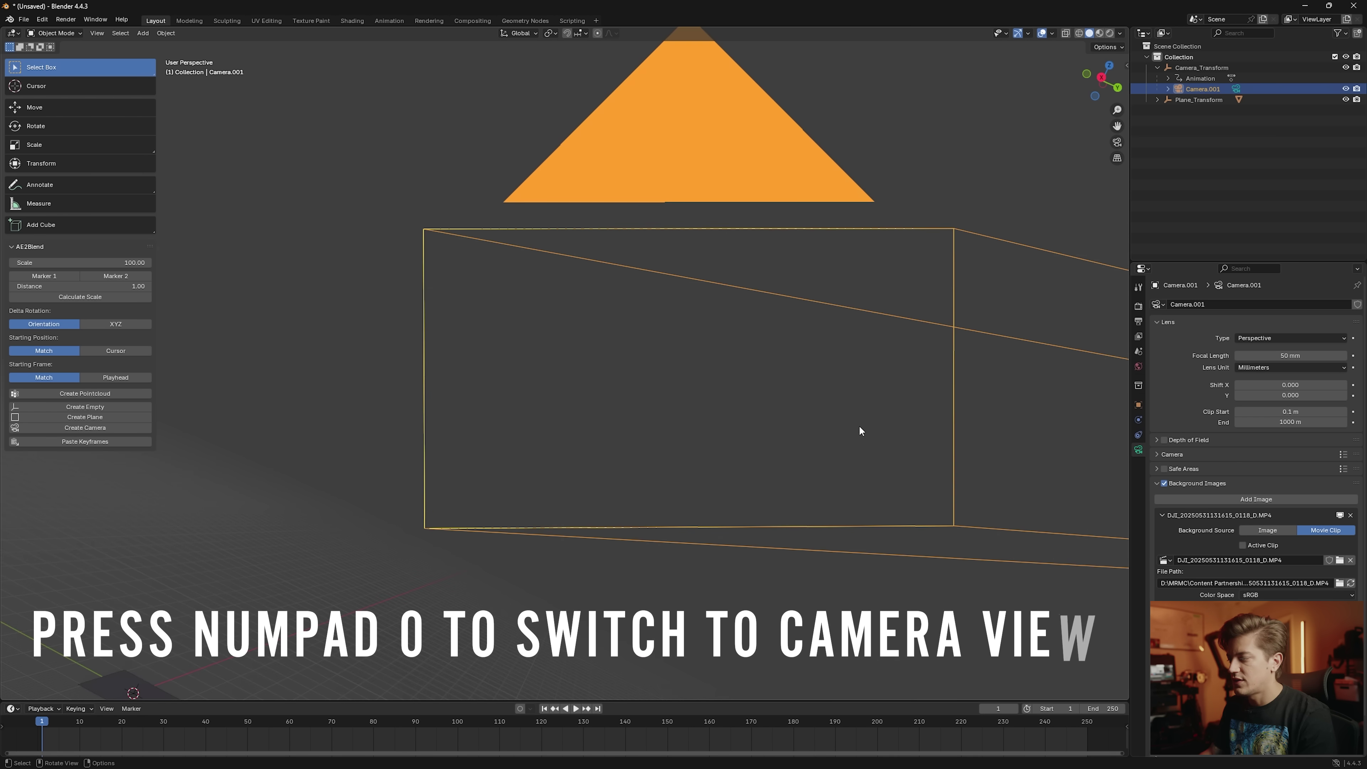
key("space")
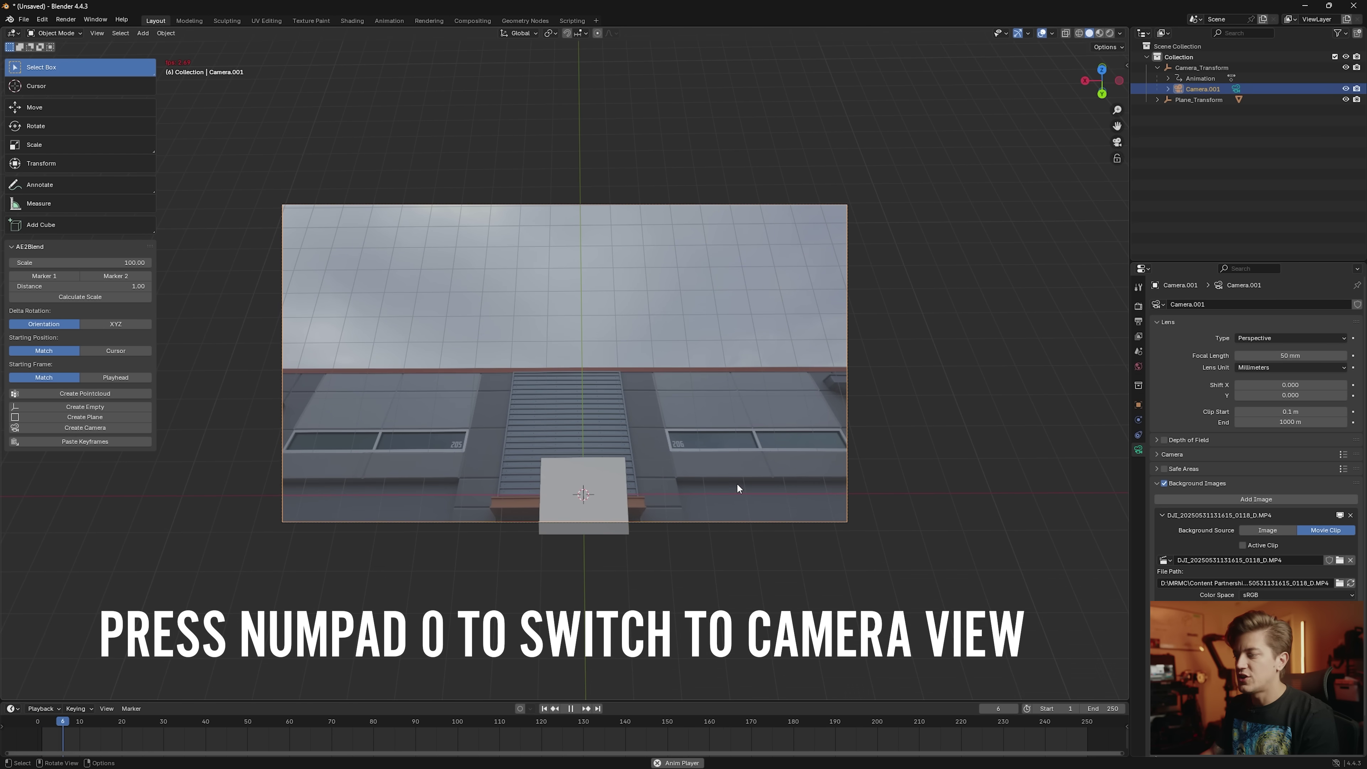
key("space")
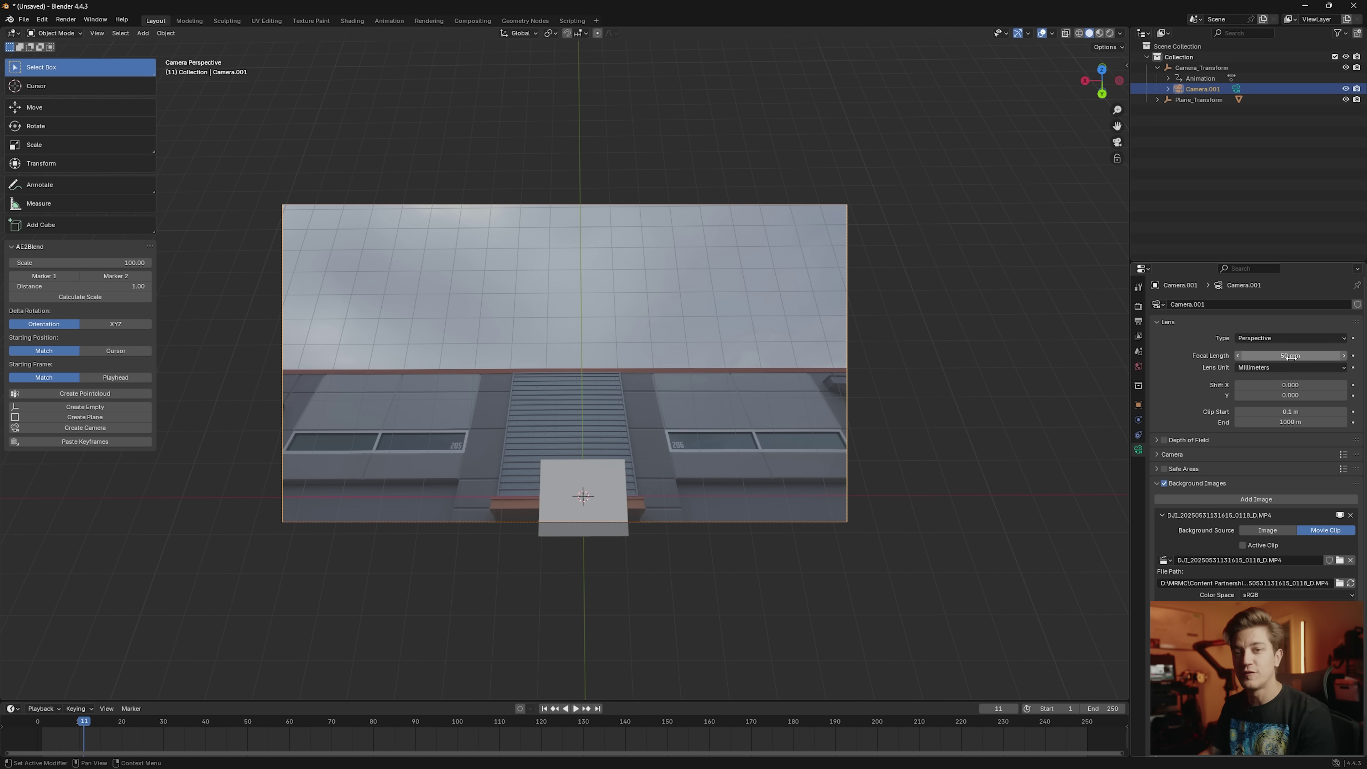
Copy the 3D Tracker Camera's focal length from After Effects and set Camera.001's focal length in Blender to 20.69 mm.
left_click(813, 756)
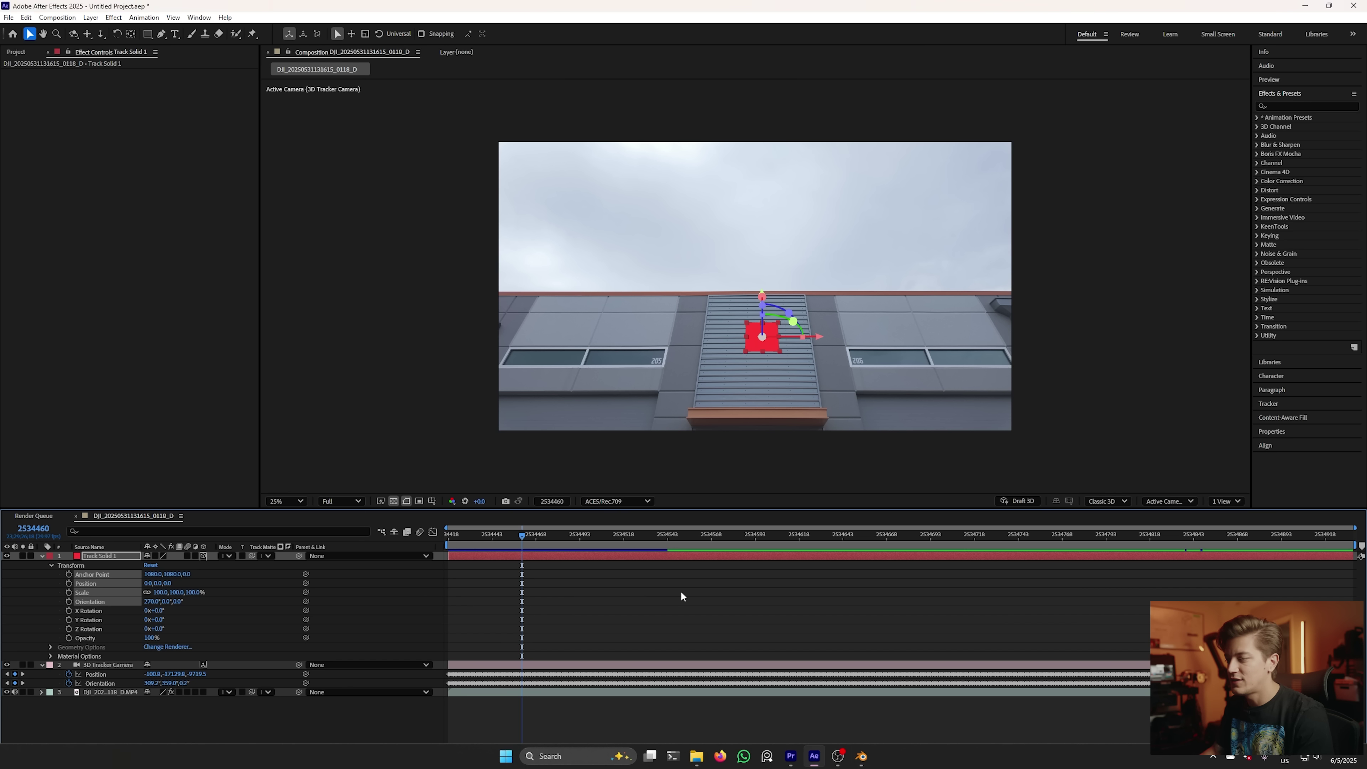
left_click(128, 665)
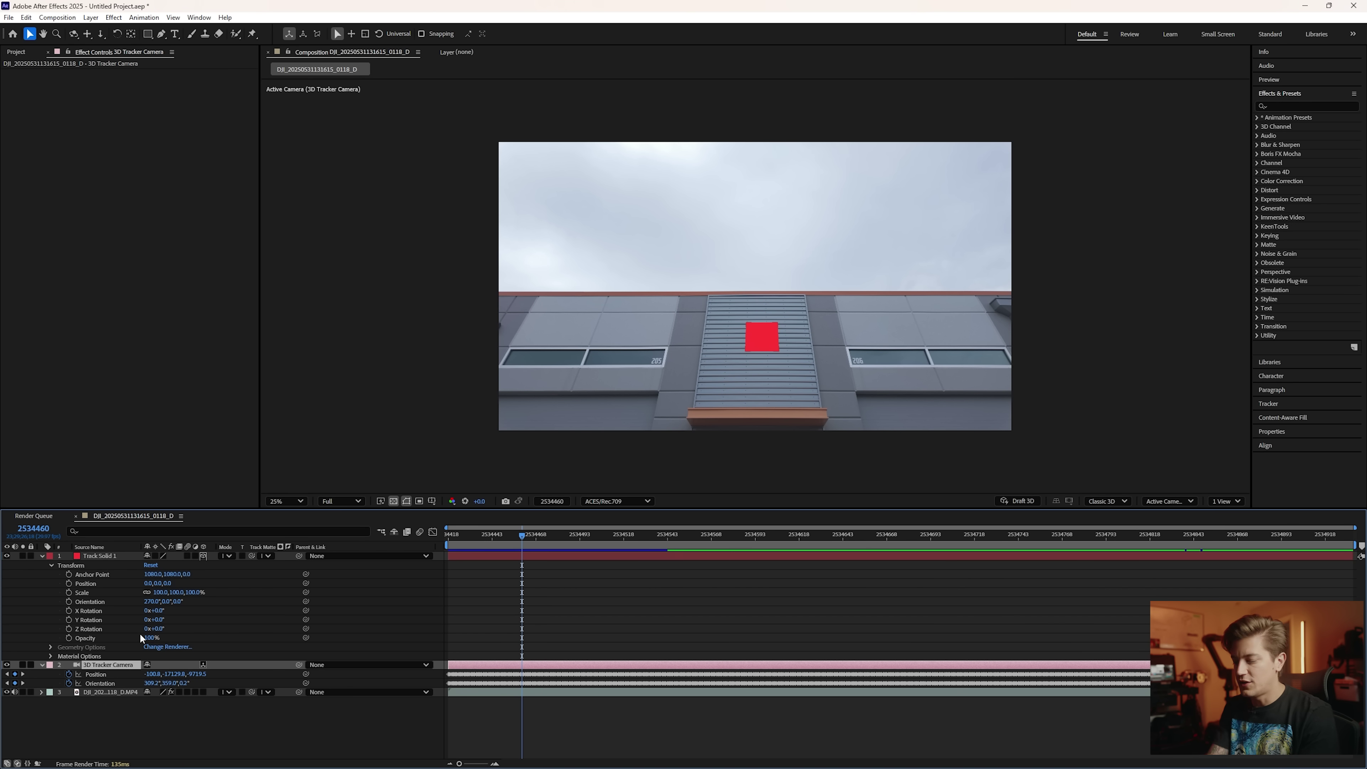
key("ctrl+shift+y")
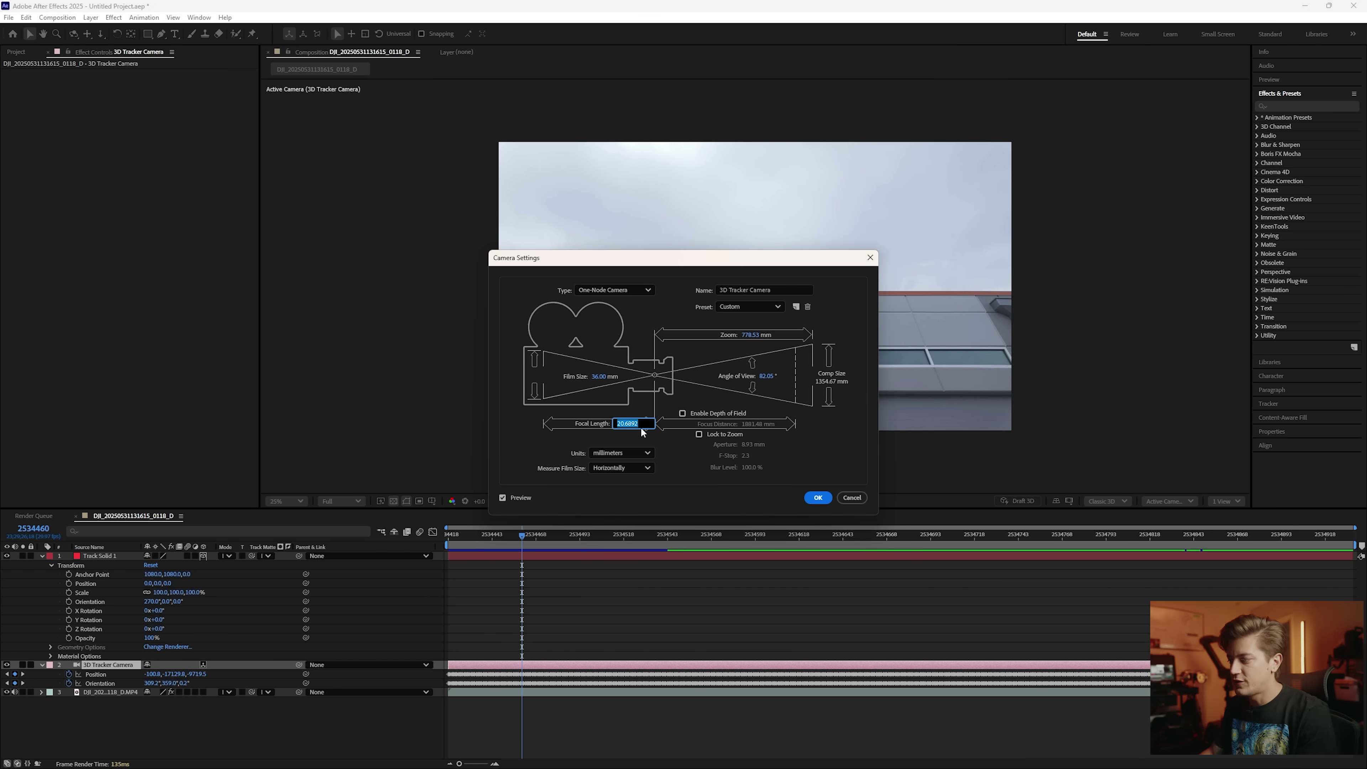
left_click(794, 756)
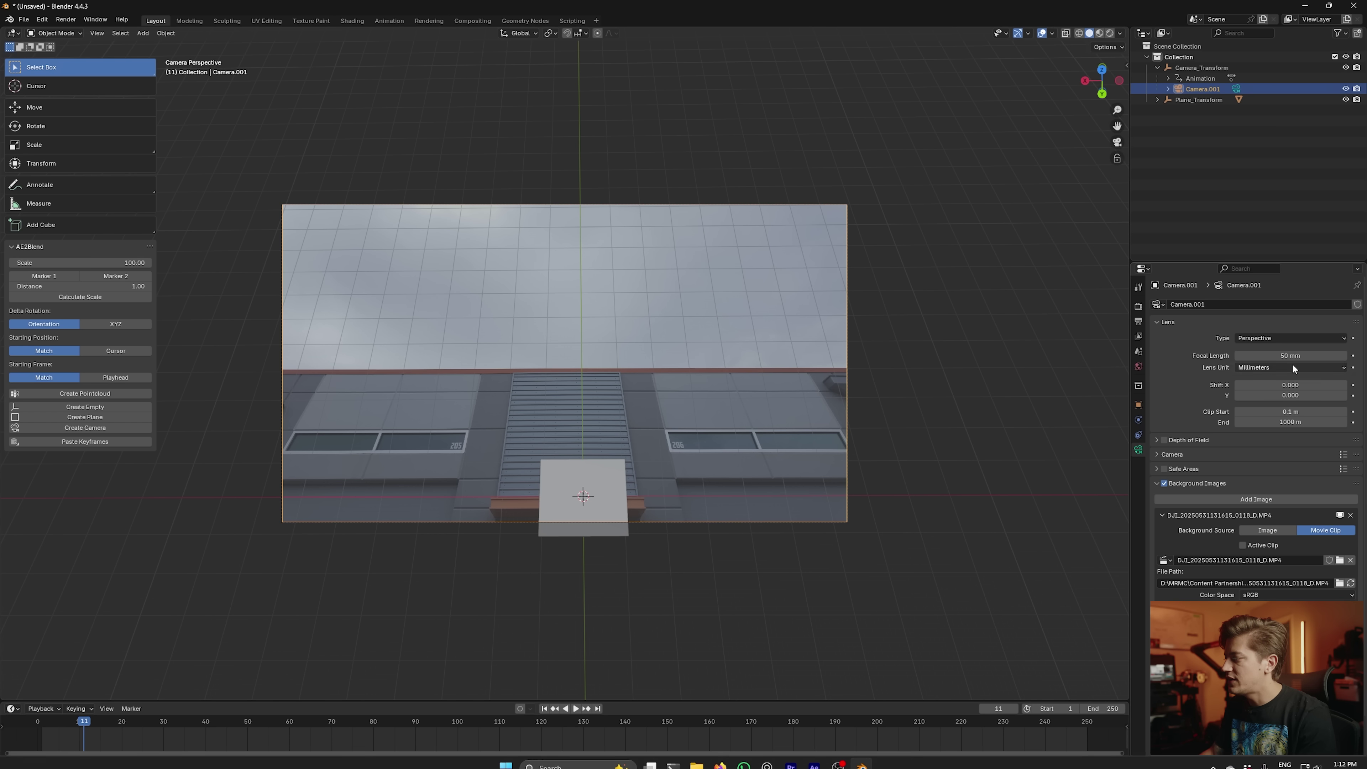
left_click(1255, 355)
key("Return")
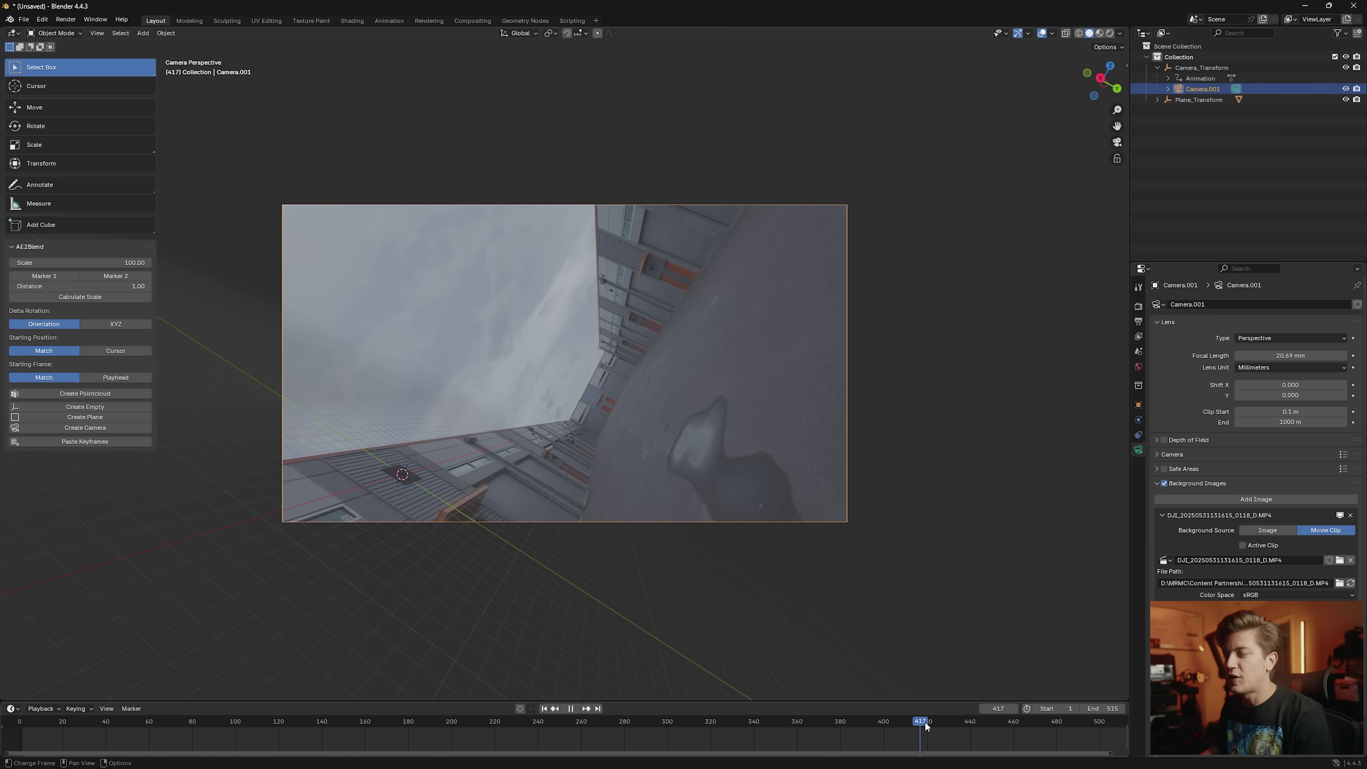
Stop the playback and move to frame 64 to check the plane's alignment with the footage.
key("space")
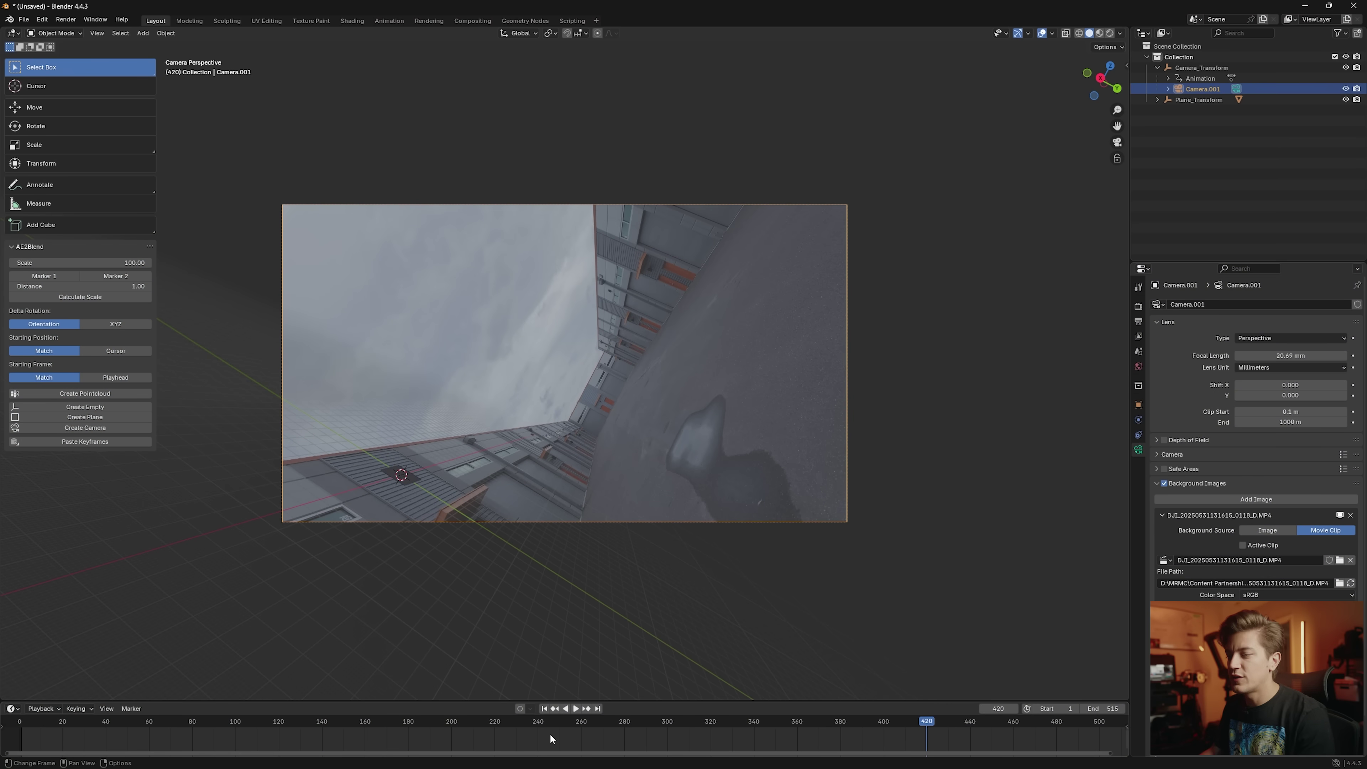
left_click(156, 724)
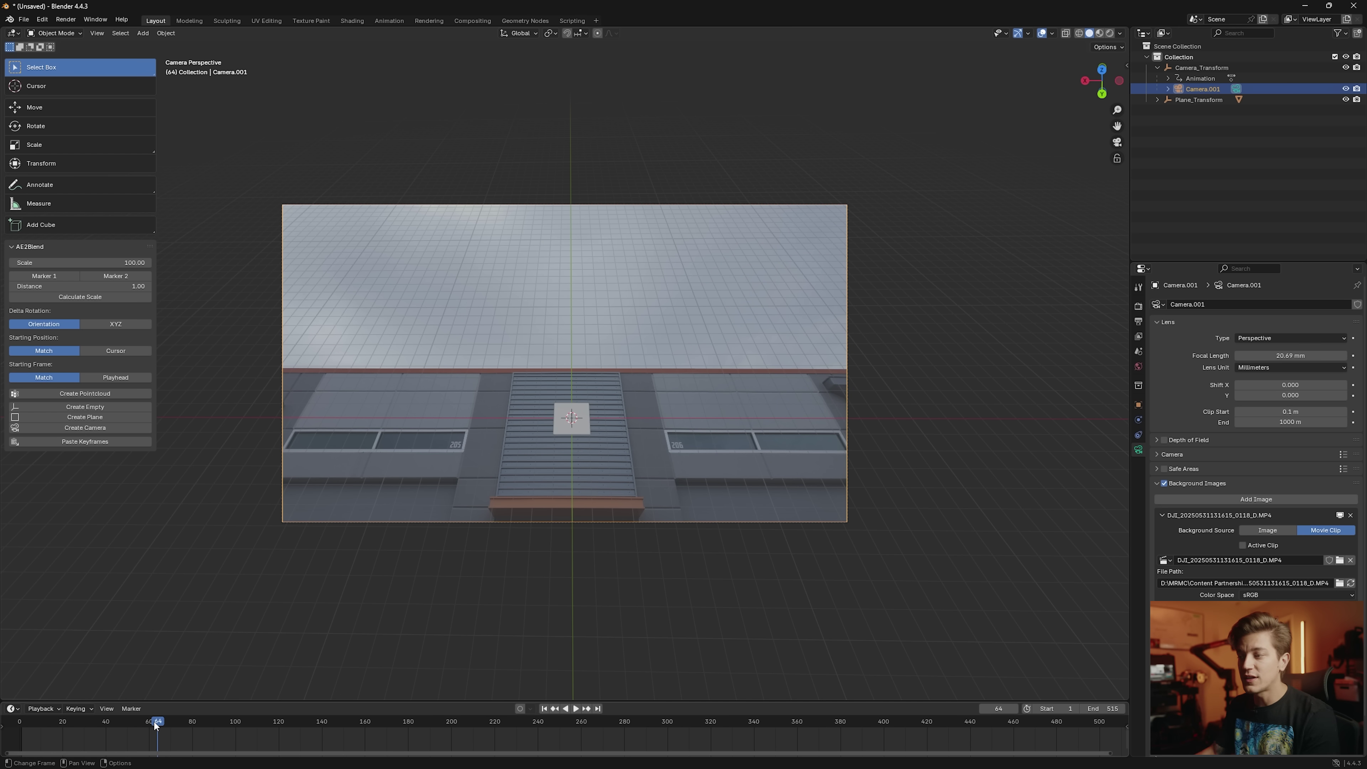
Add a cube-shaped empty at the origin and rename it Scale.
left_click(571, 541)
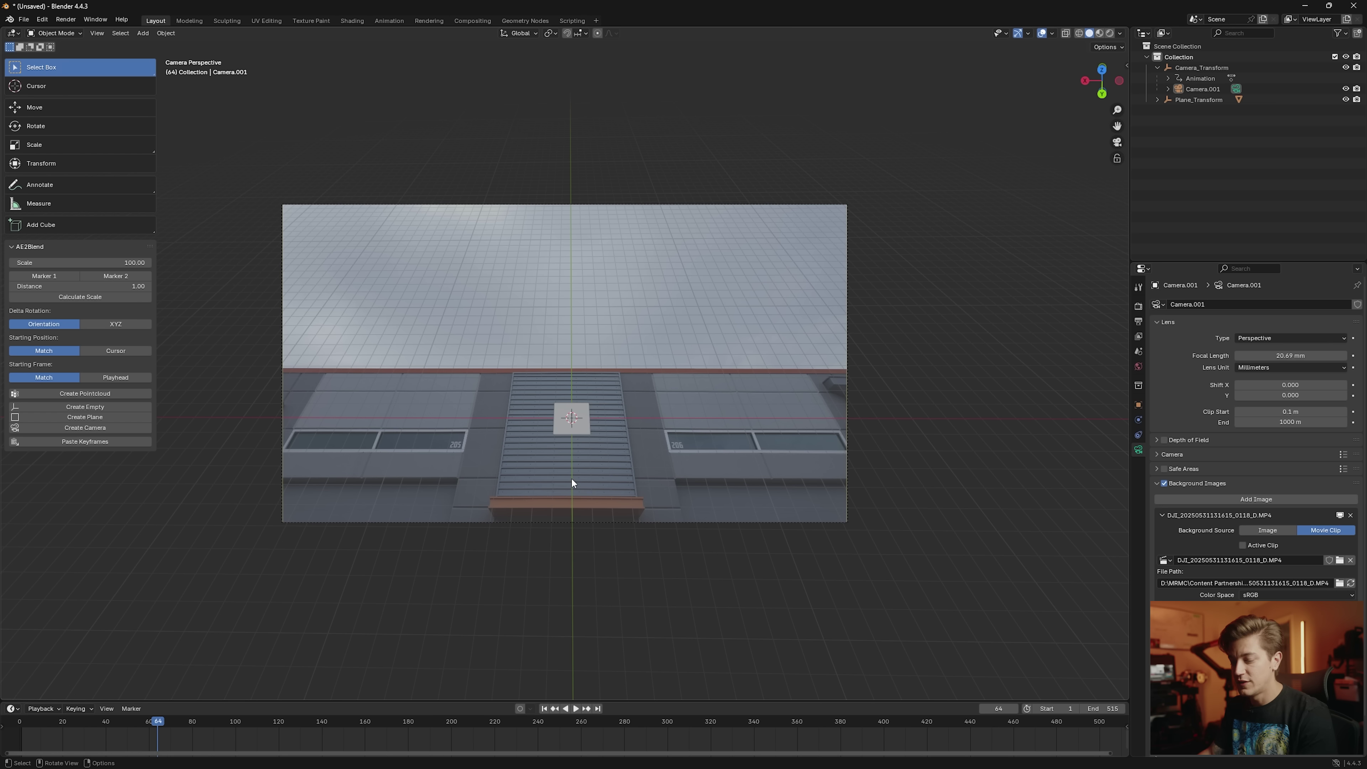
key("shift+a")
mouse_move(575, 469)
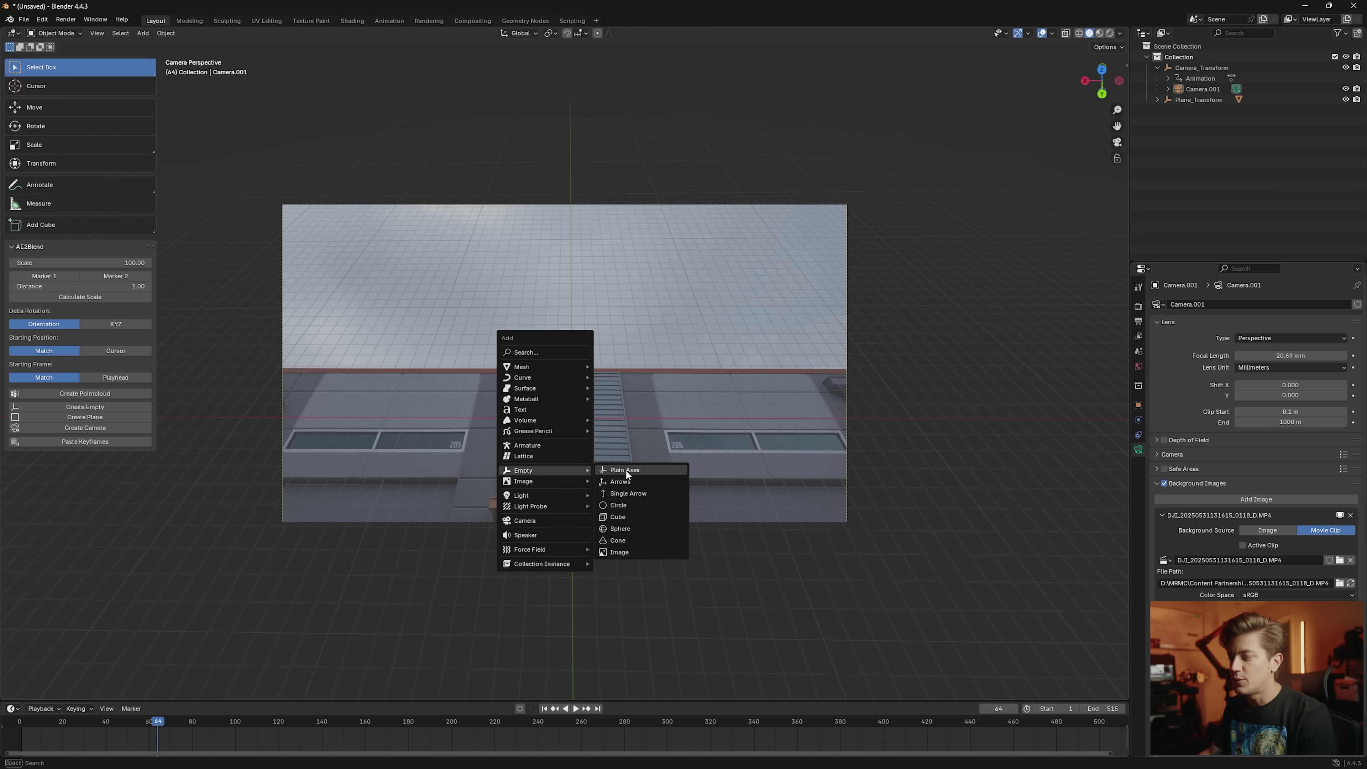
left_click(625, 516)
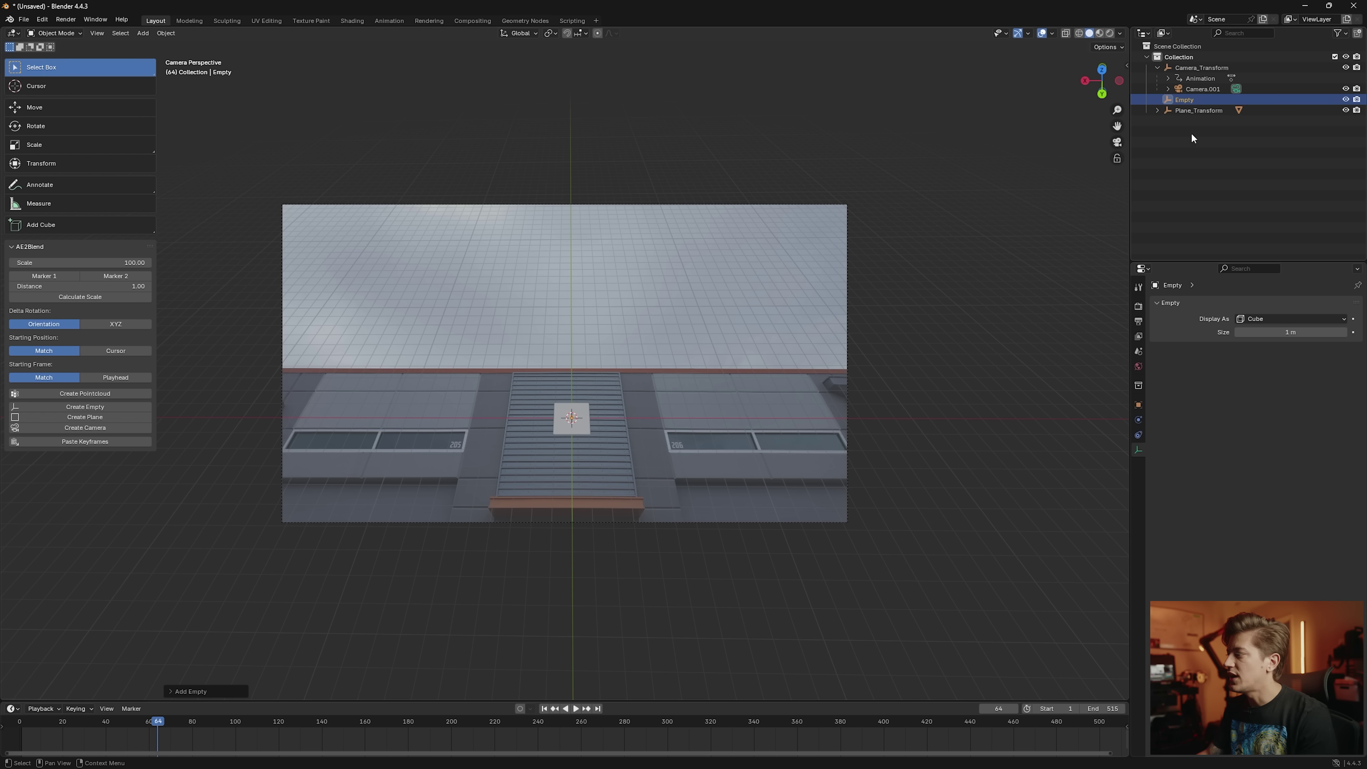
double_click(1187, 99)
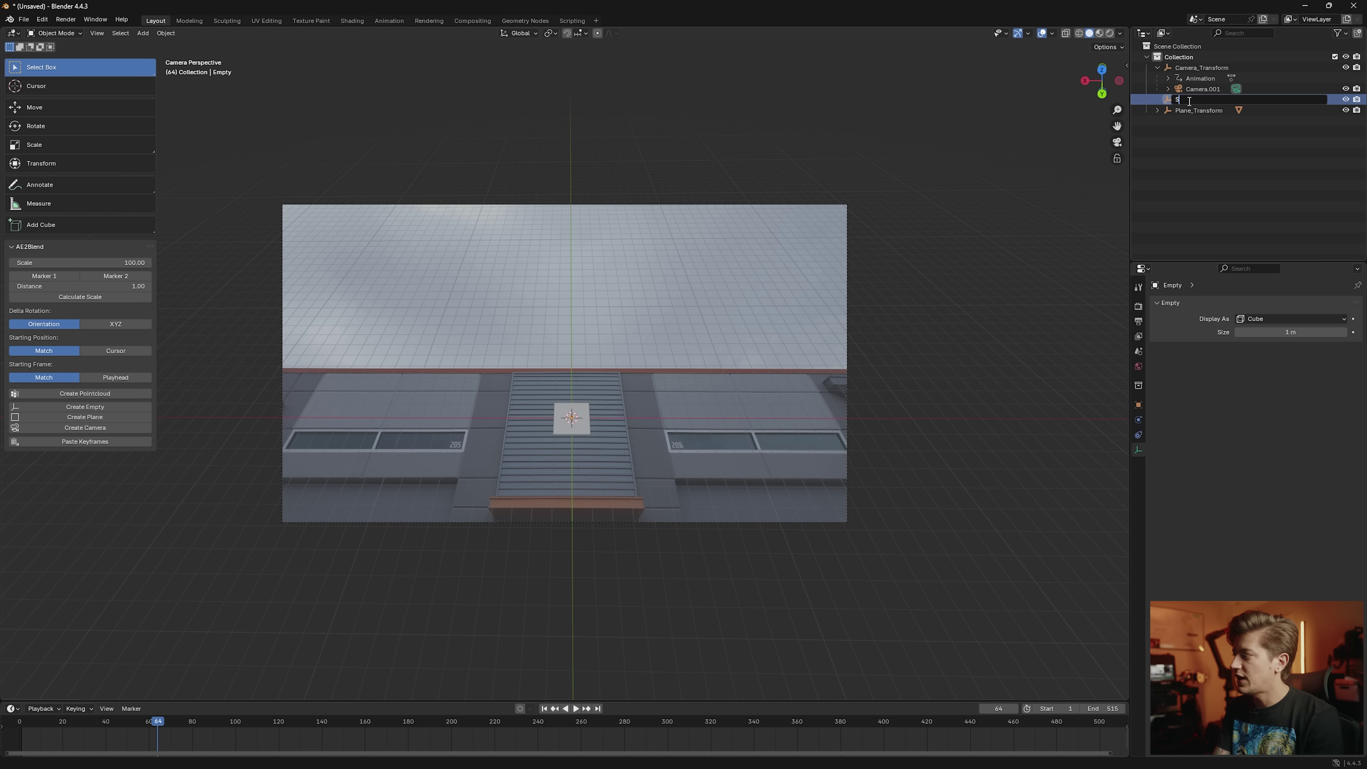
type("Scale")
key("Return")
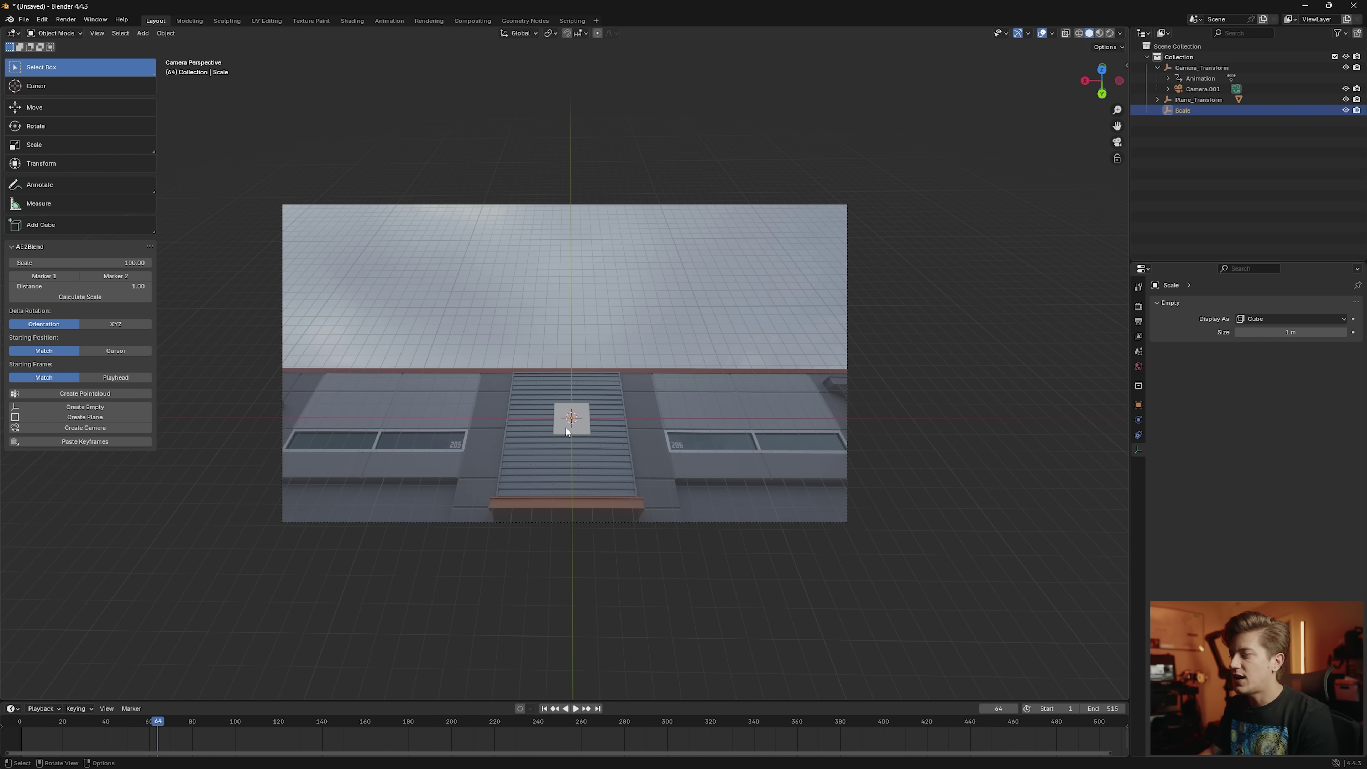
Parent Plane_Transform and Camera_Transform to the Scale empty as objects.
left_click(1196, 100)
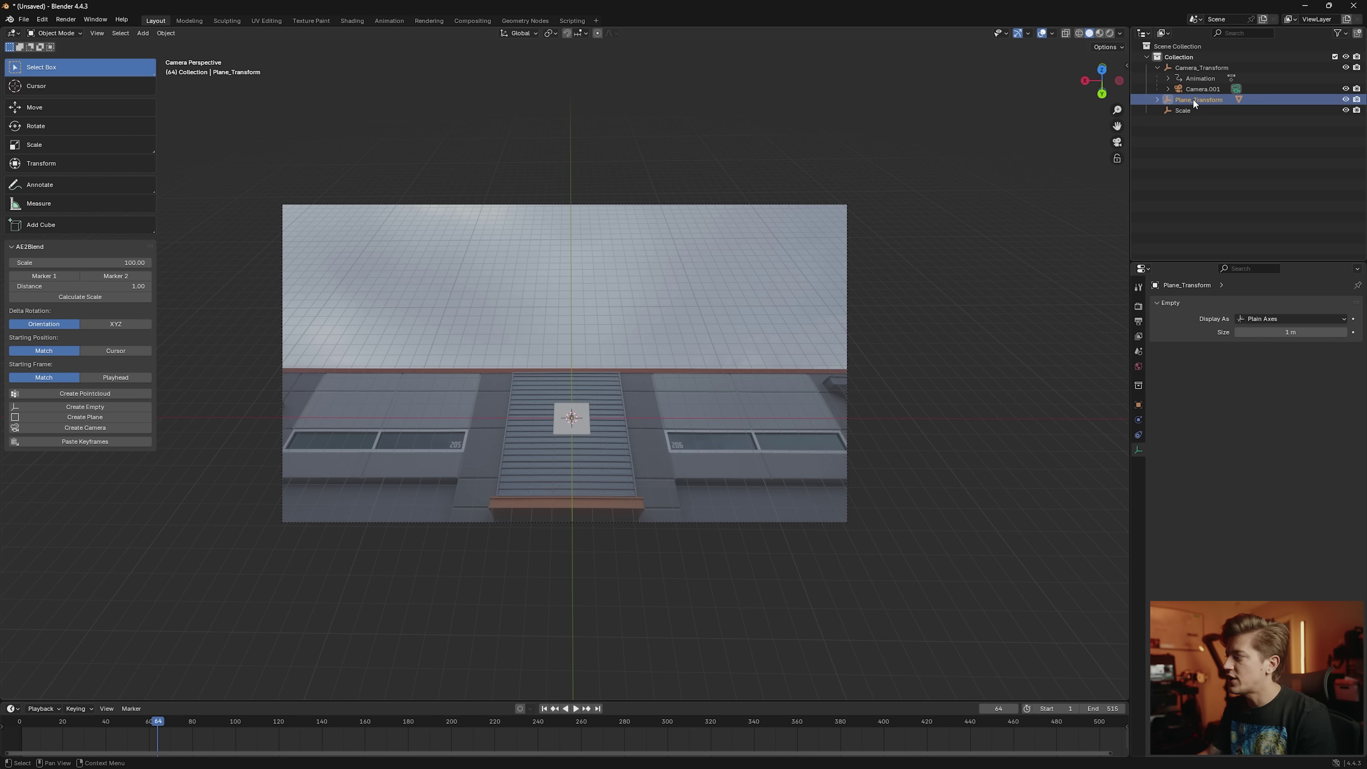
left_click(1198, 69, "ctrl")
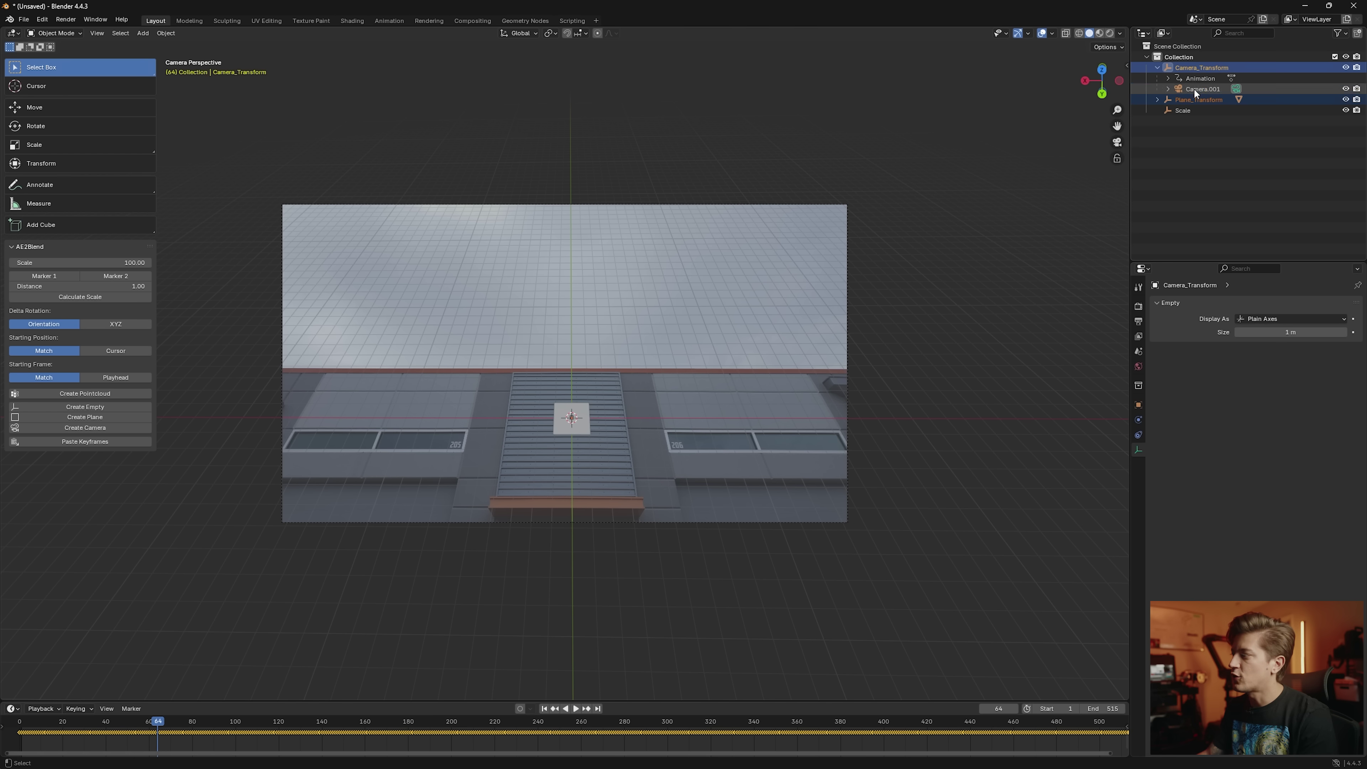
left_click(1192, 111, "ctrl")
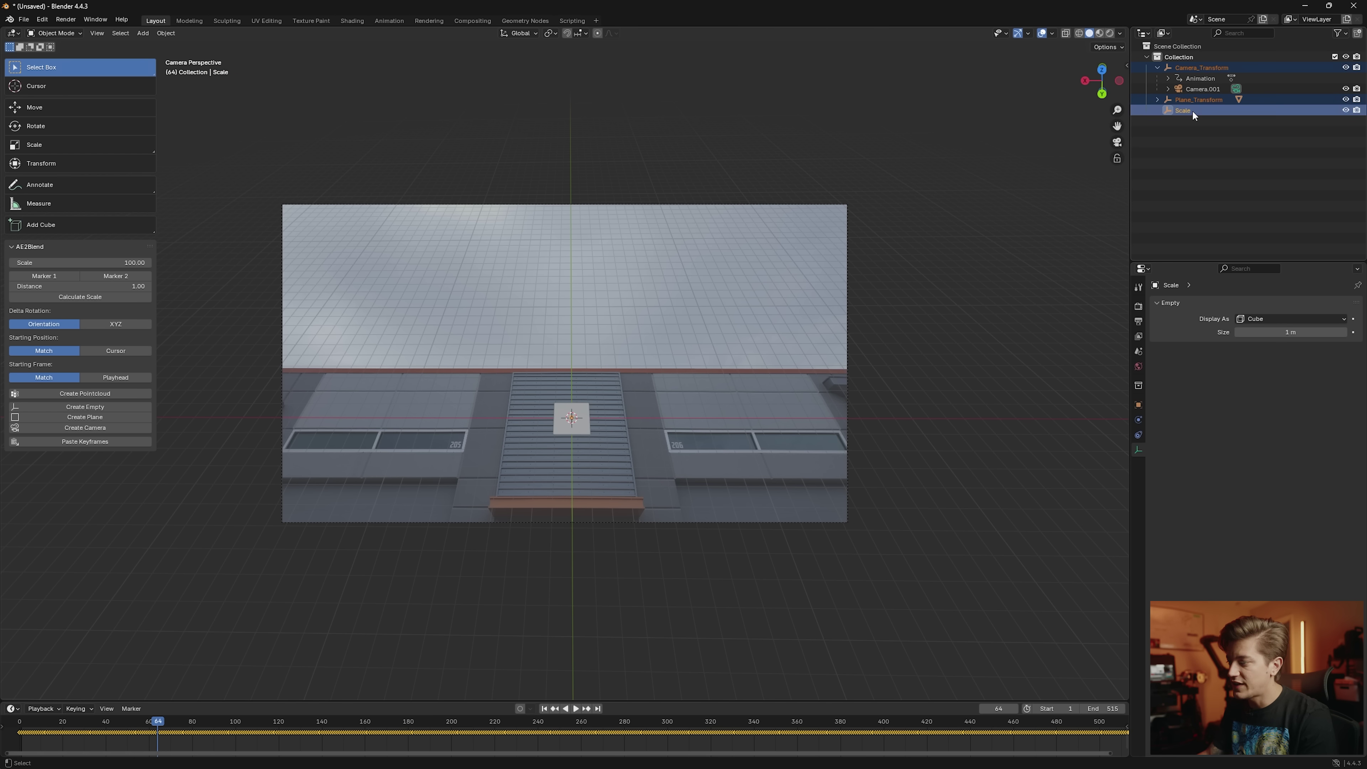
key("ctrl+p")
left_click(871, 346)
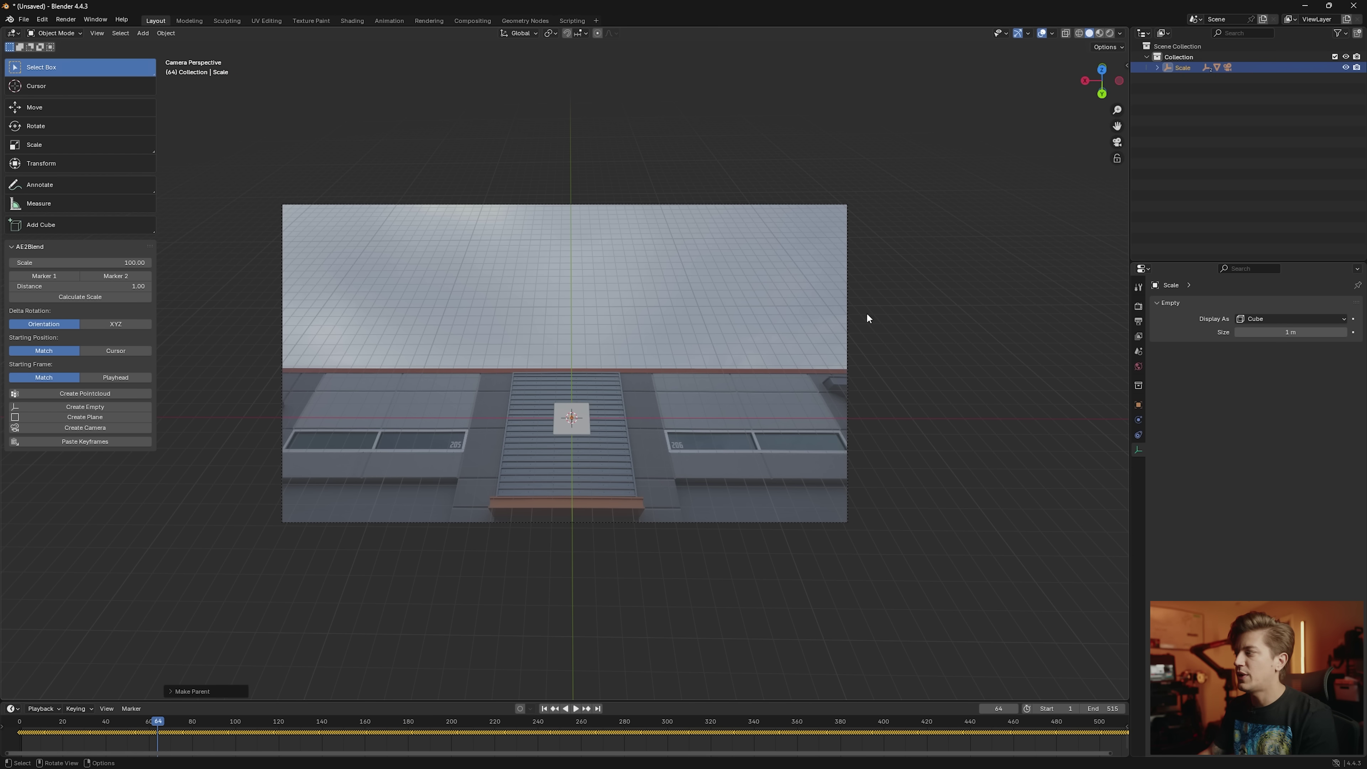
left_click(1191, 112)
key("s")
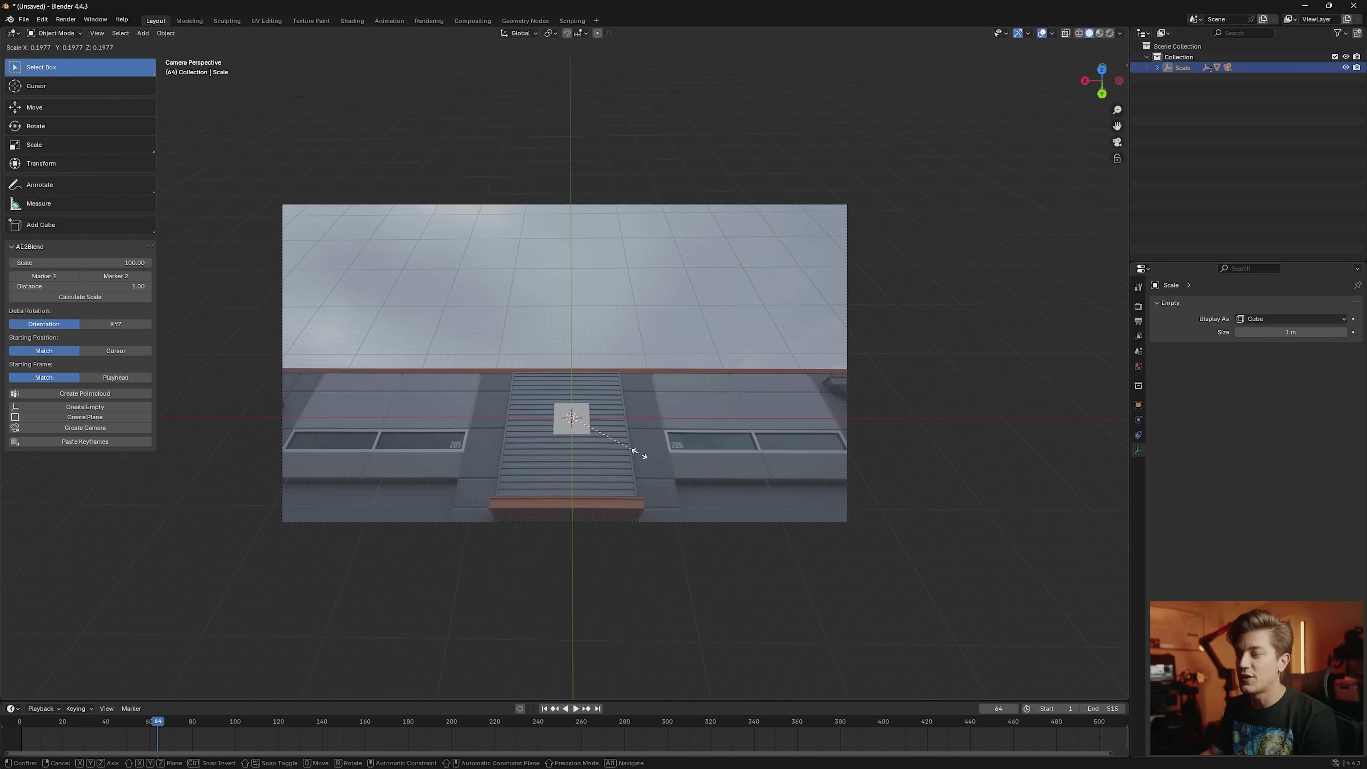
left_click(684, 471)
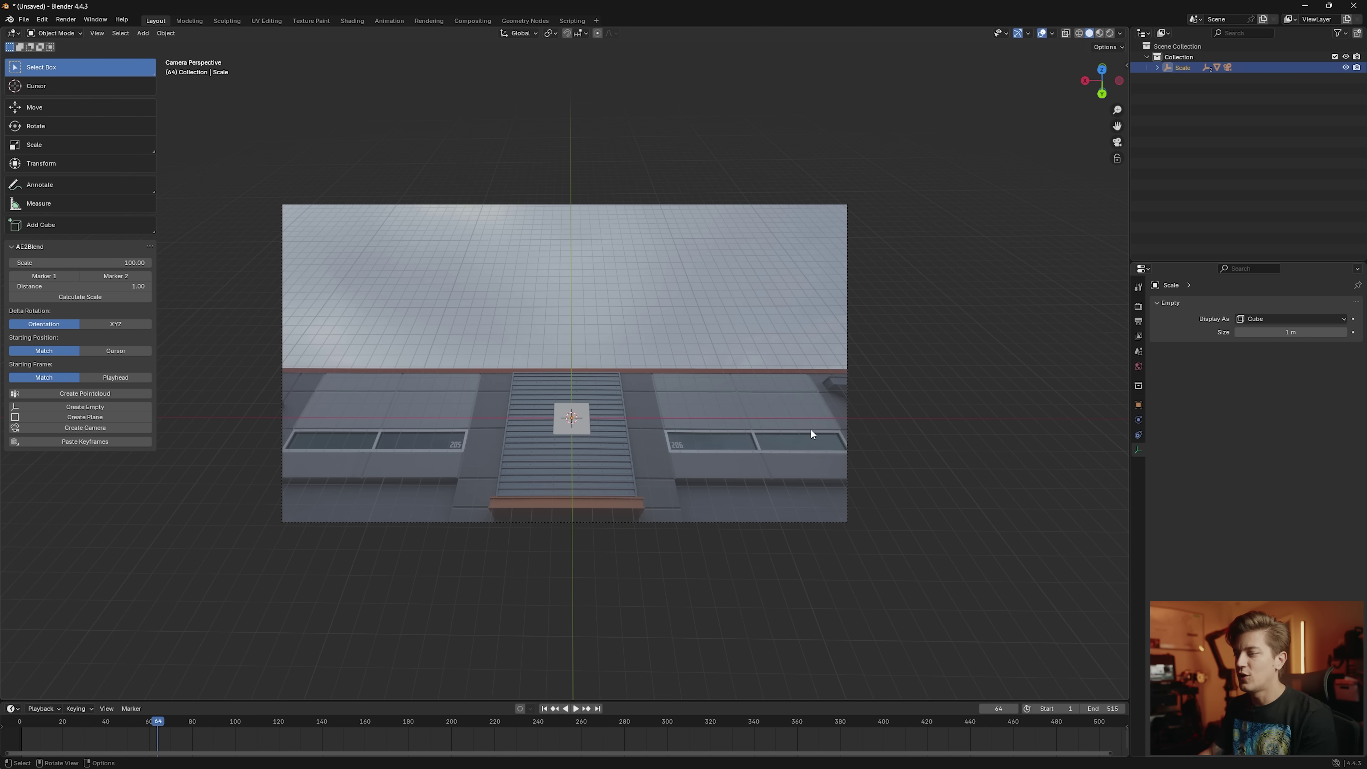
Add a cylinder as a human-height reference and set its Z dimension to 5'10".
key("shift+a")
mouse_move(641, 324)
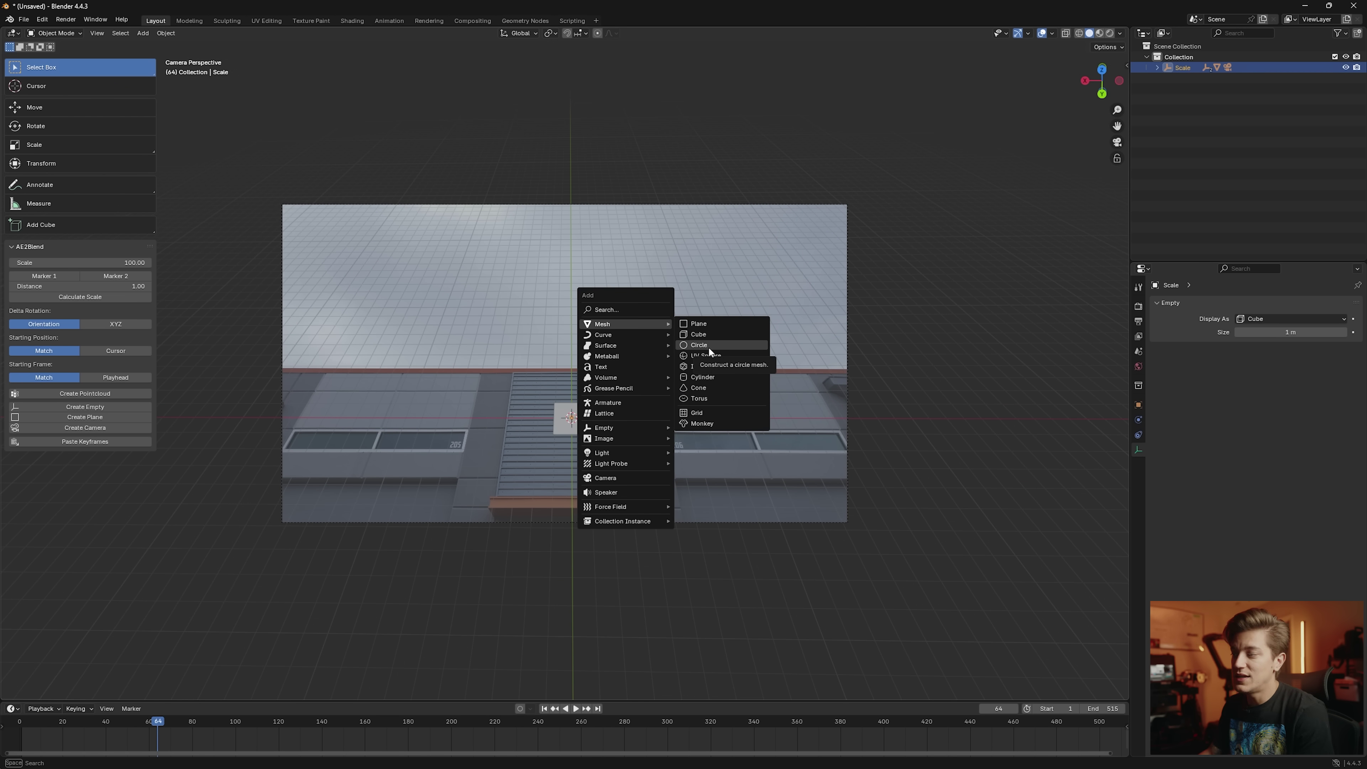
left_click(709, 377)
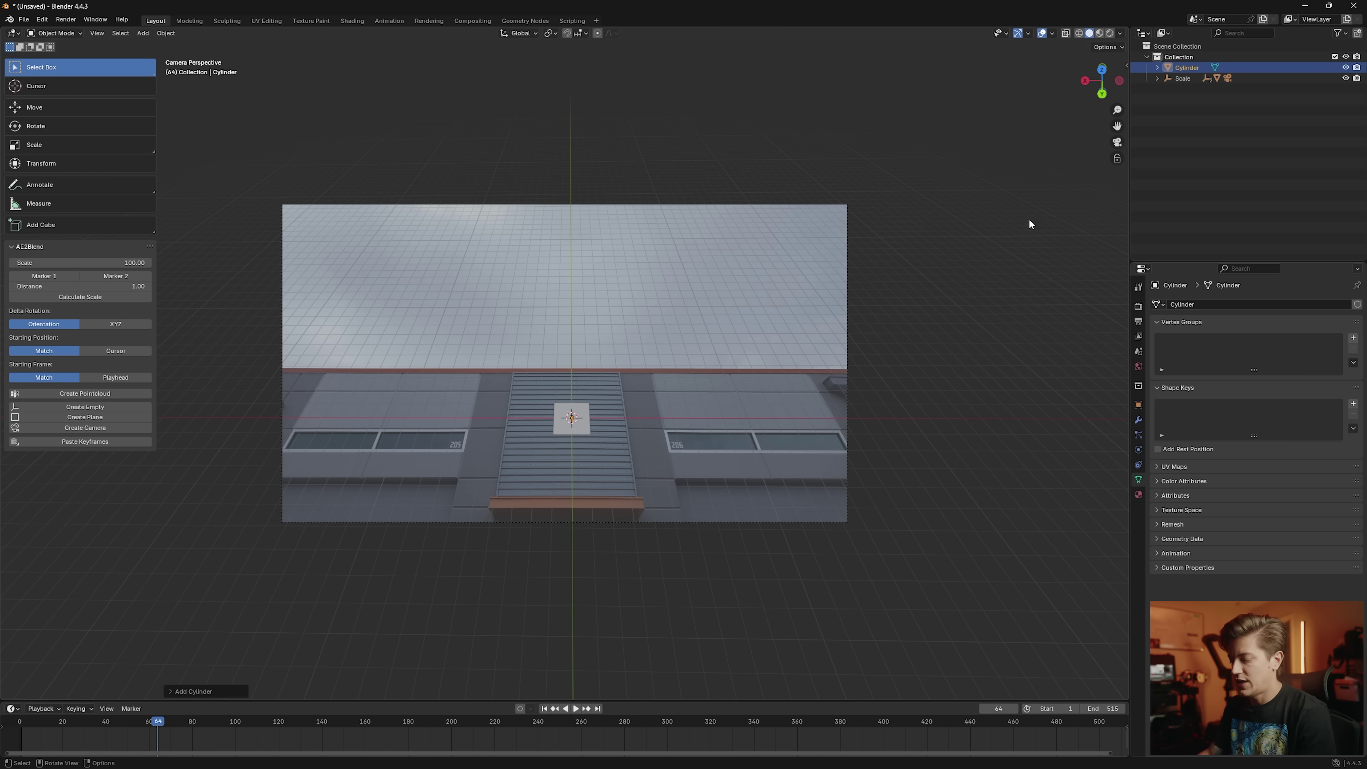
key("n")
left_click(1071, 253)
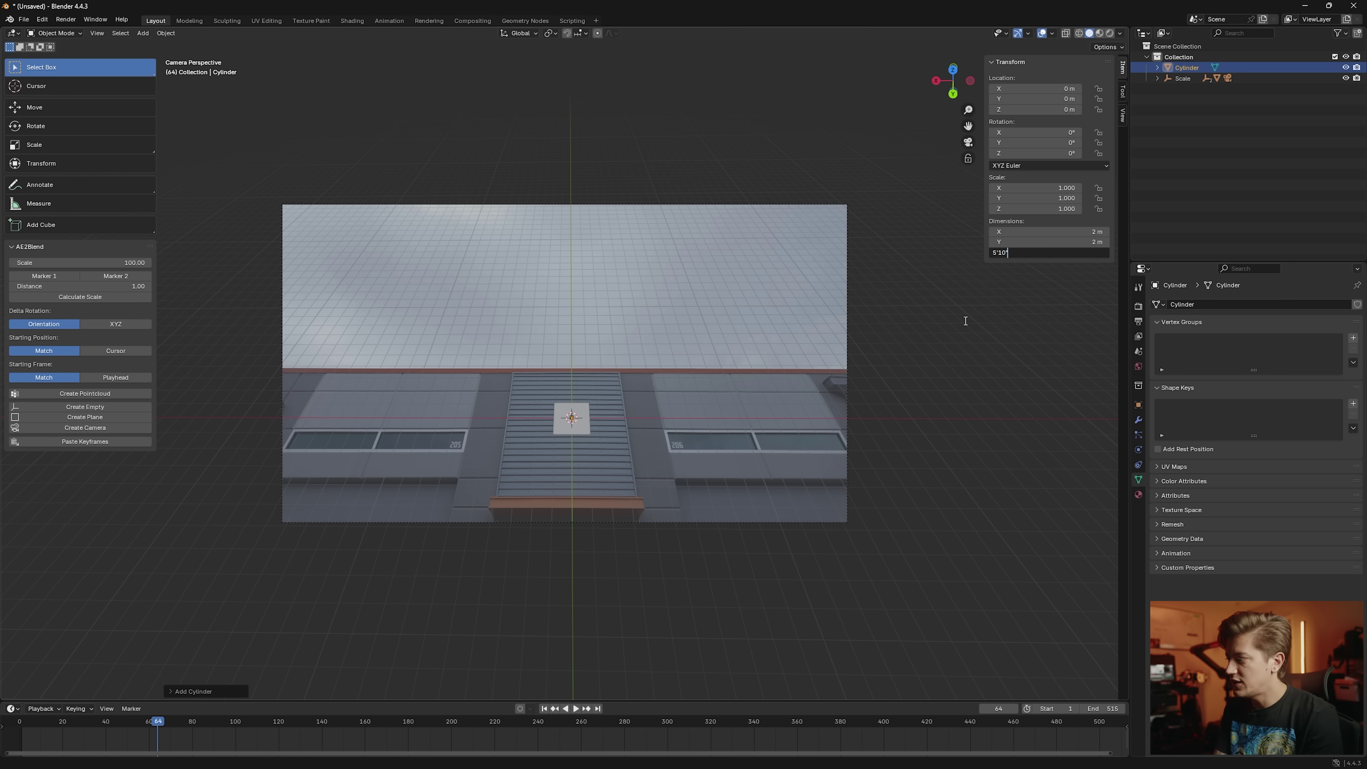
key("Return")
In the front view, move the cylinder up about 0.88 m along Z so its base rests on the ground.
key("KP_1")
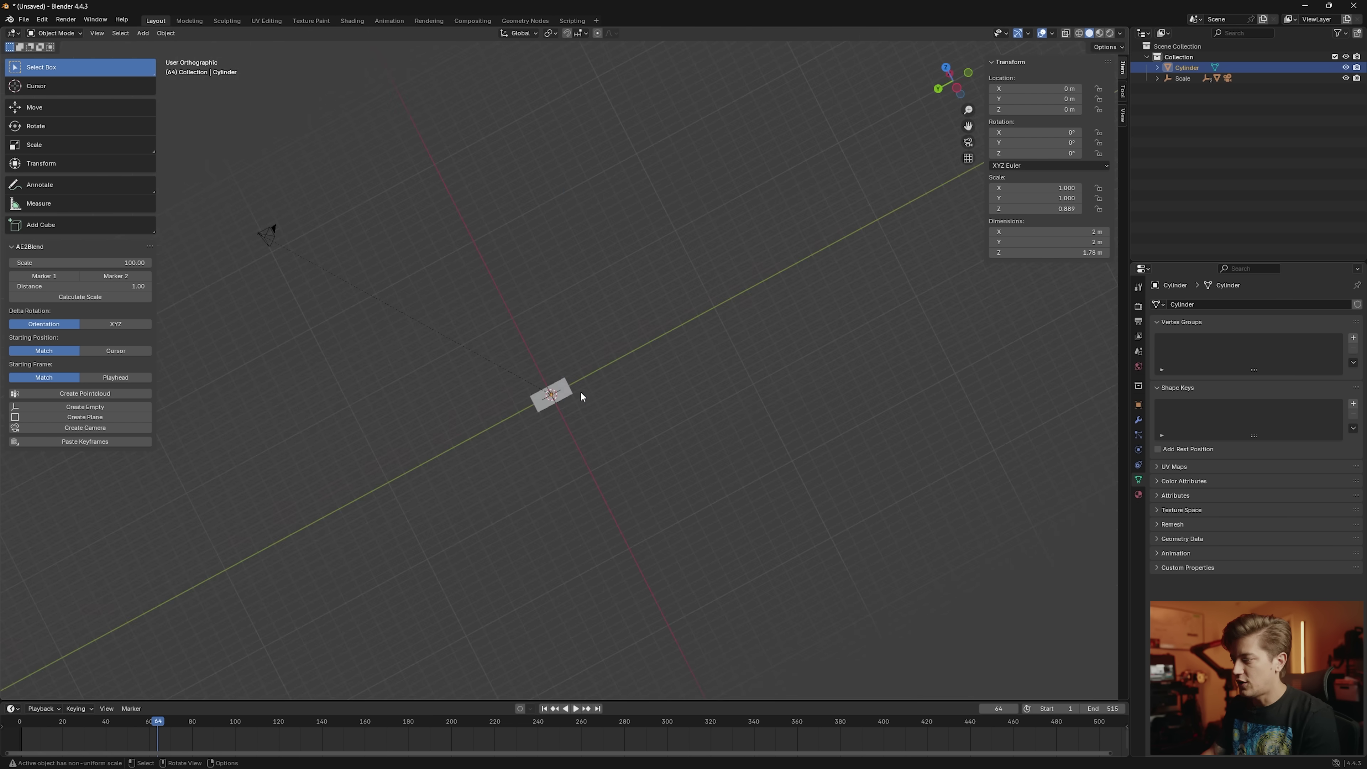
key("KP_Decimal")
scroll(582, 389, "down", 6)
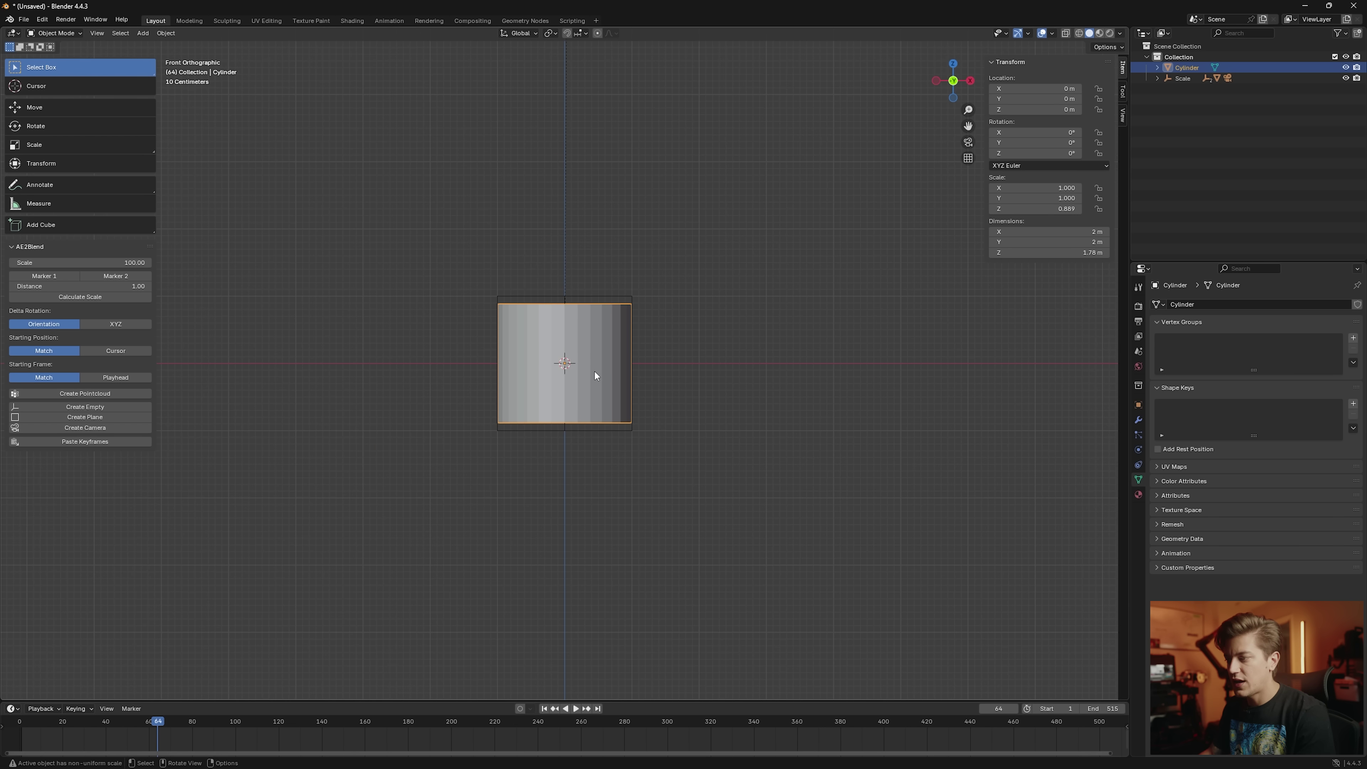
key("g")
key("z")
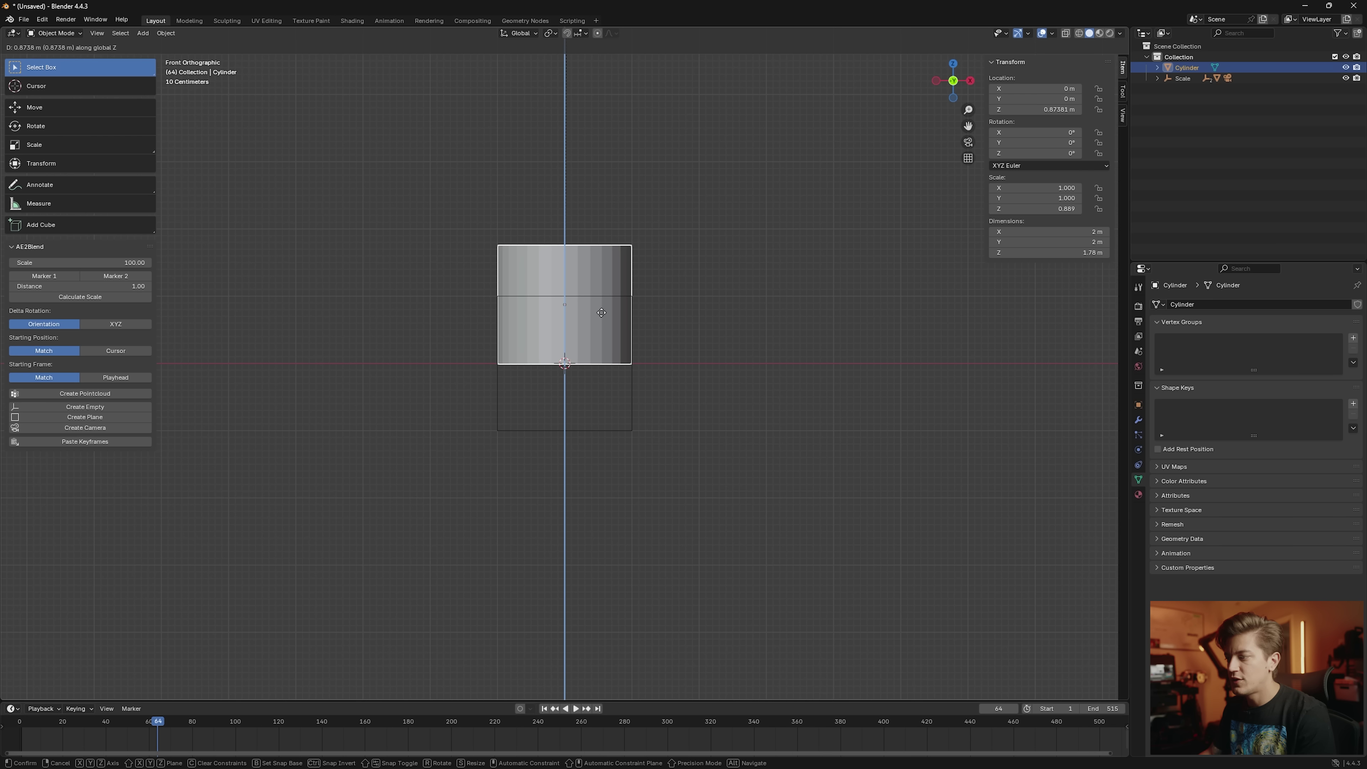
left_click(602, 315)
Through the camera view, scale the Scale empty down uniformly to about 0.019 against the cylinder.
key("KP_5")
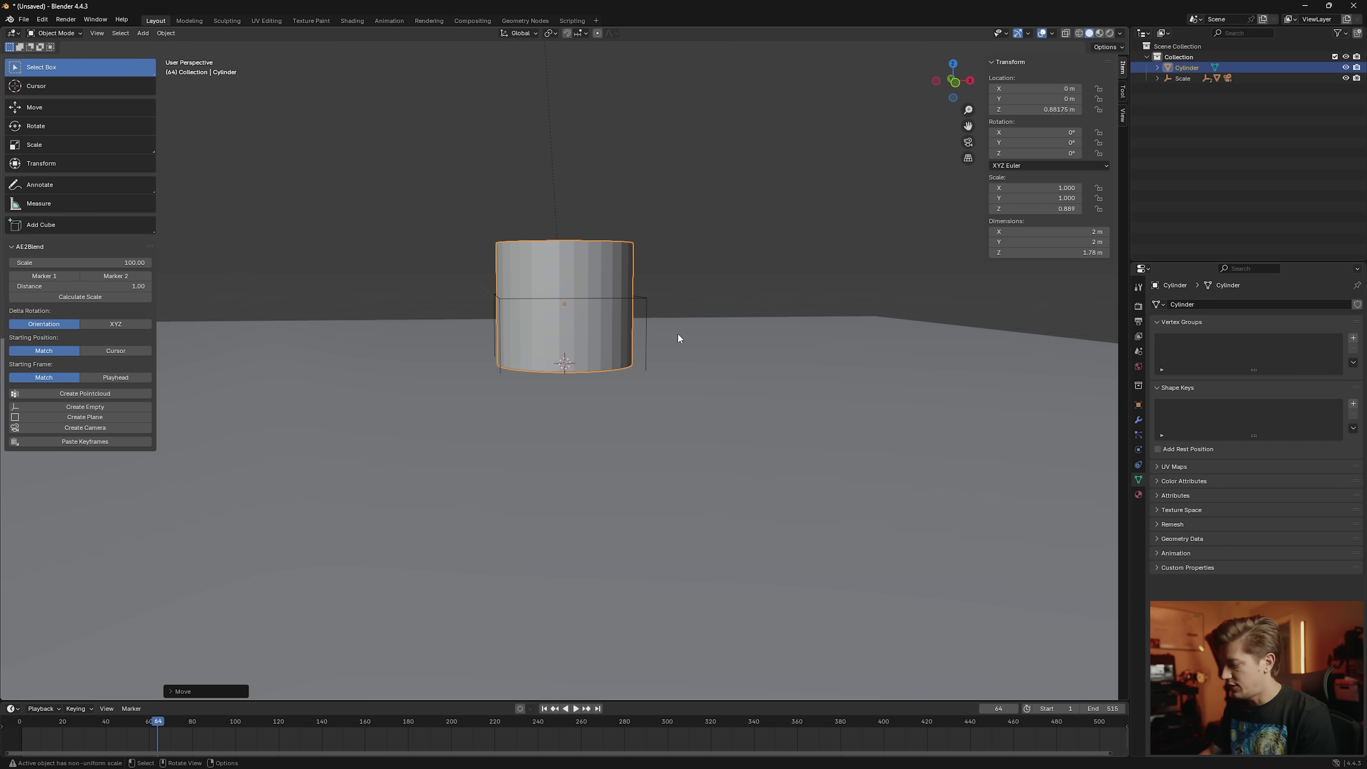
key("KP_0")
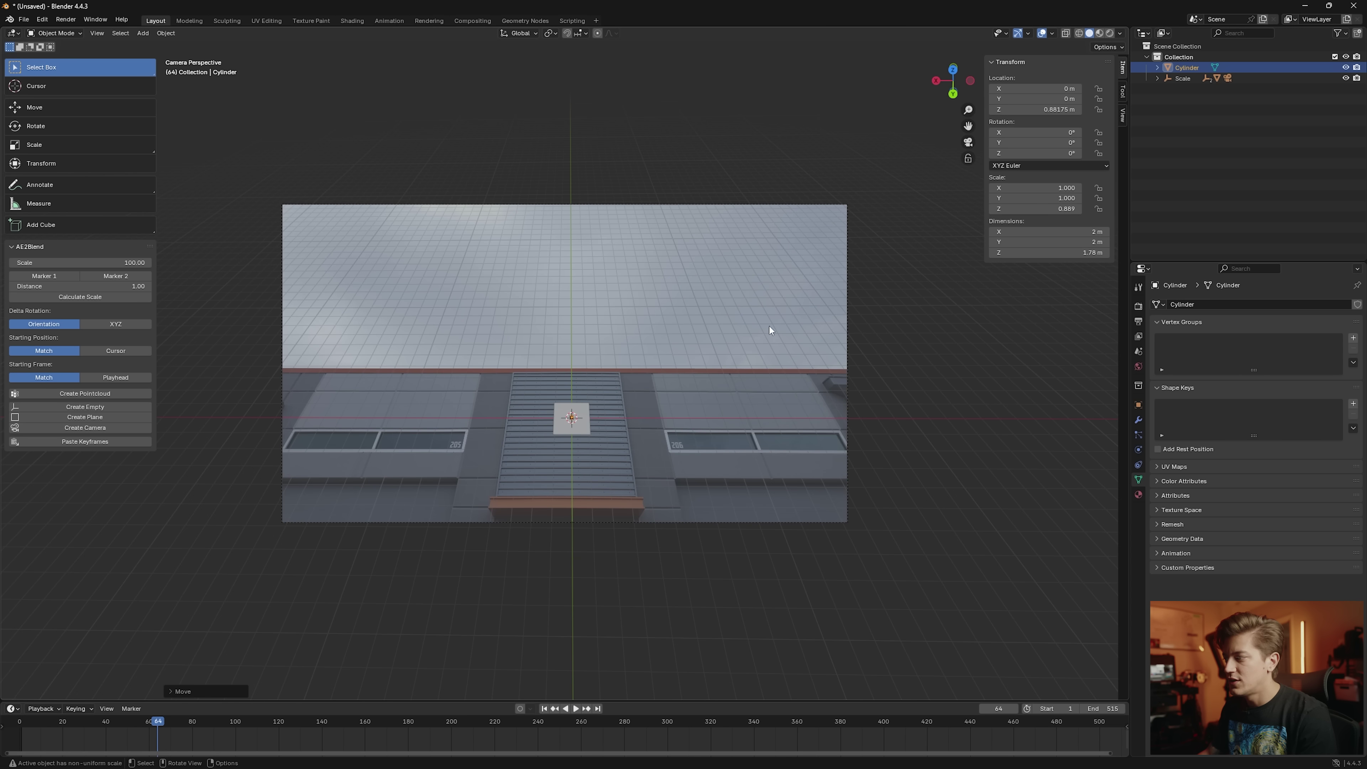
left_click(1182, 78)
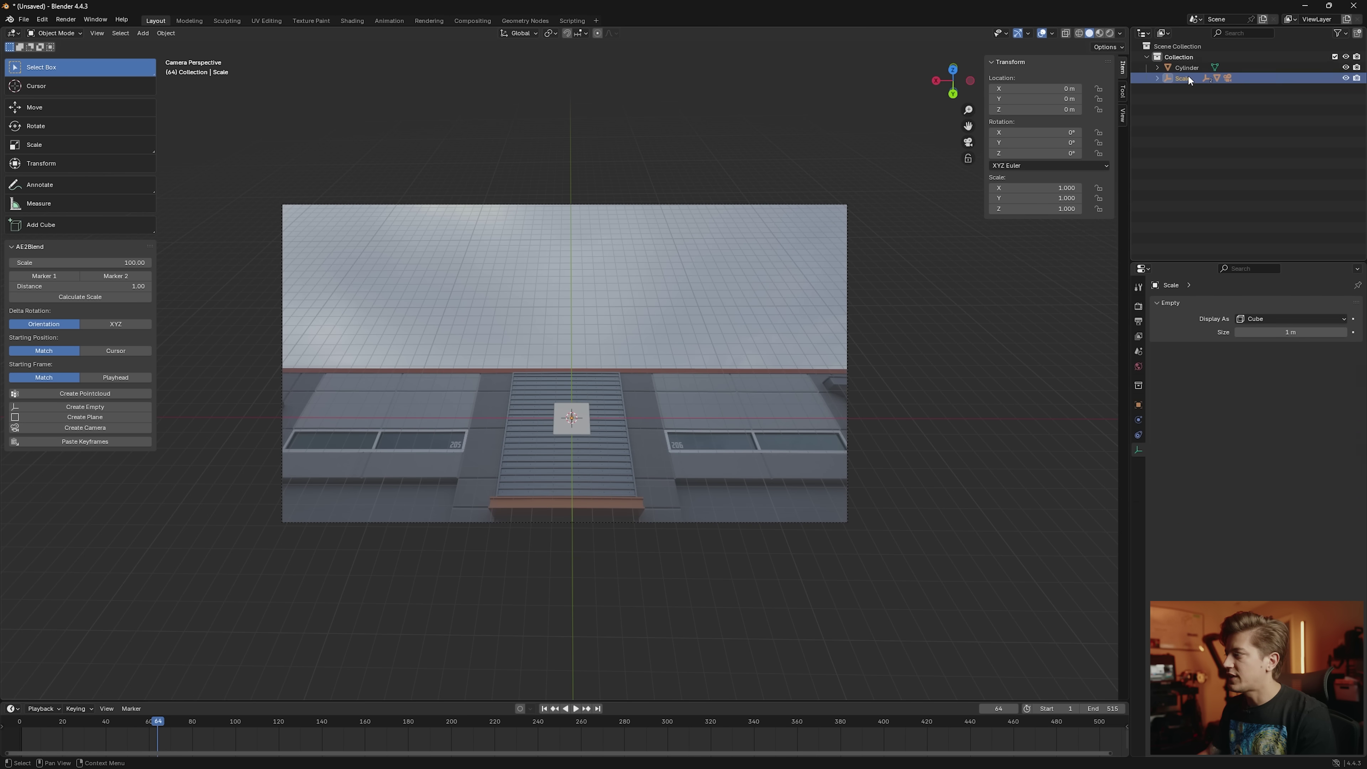
key("s")
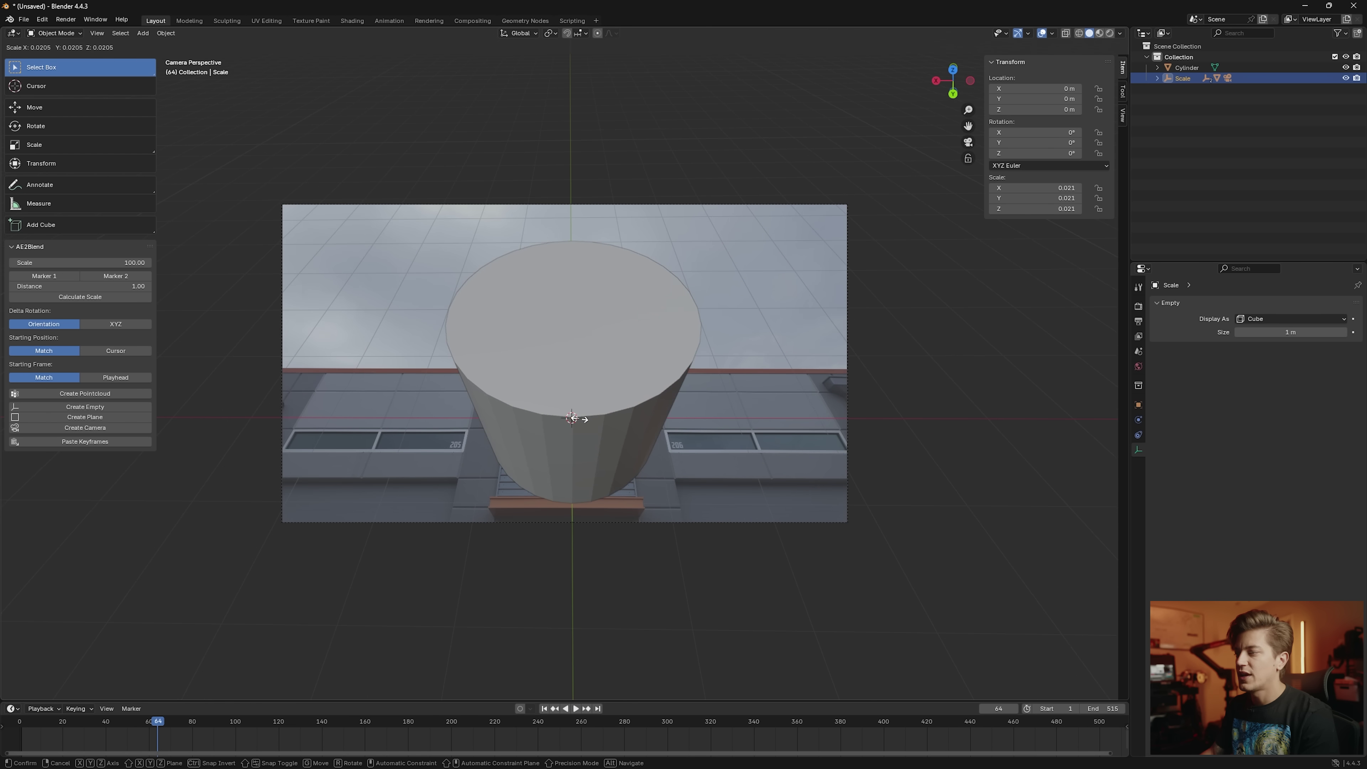
left_click(619, 393)
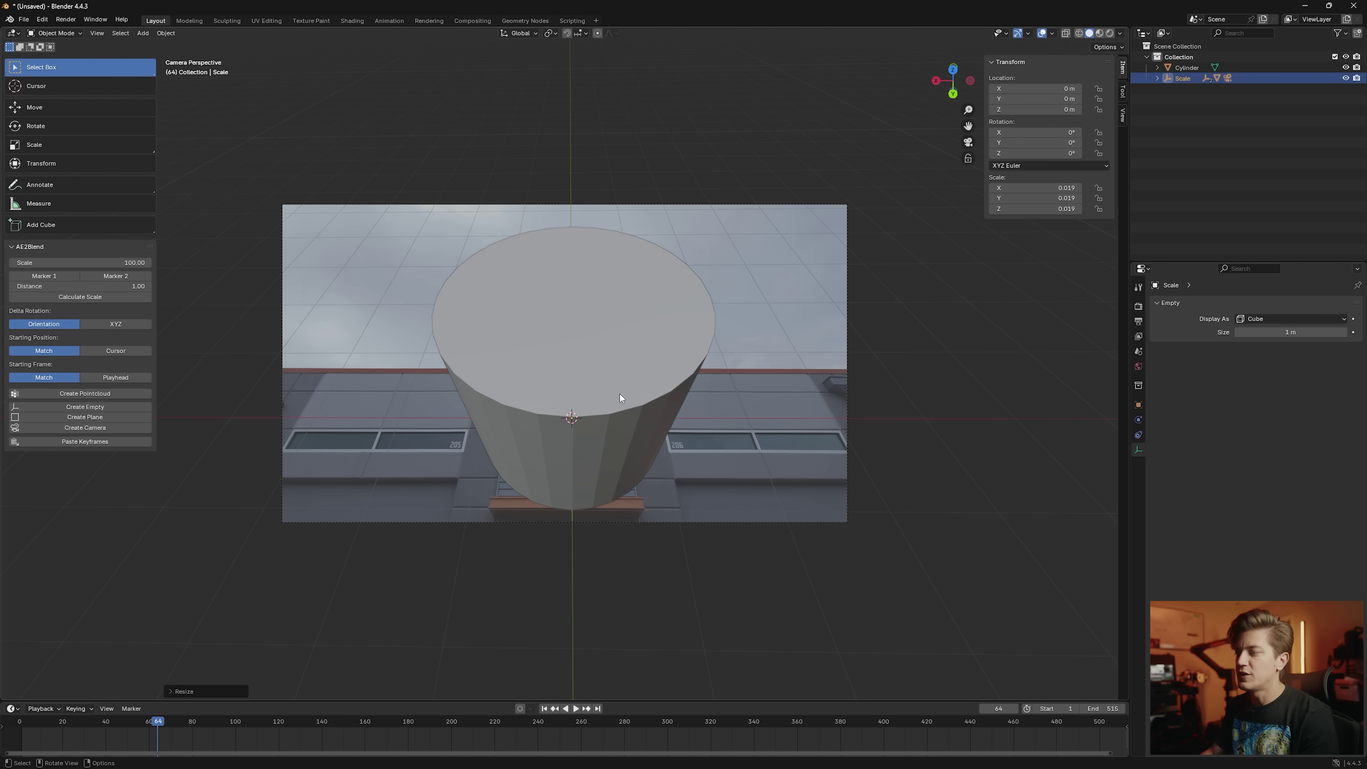
Narrow the cylinder on X and Y only, to about 0.46 m in diameter, keeping its height.
left_click(642, 385)
key("s")
key("shift+z")
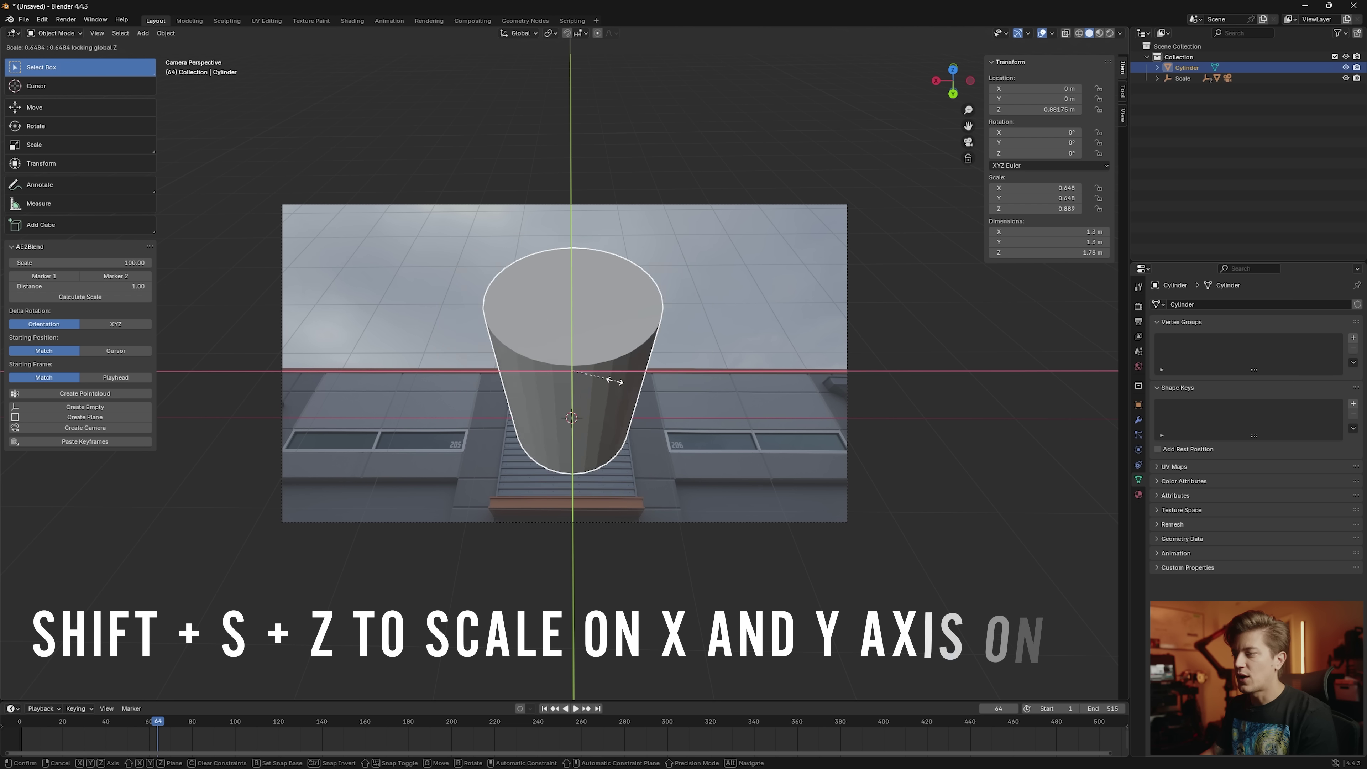
left_click(587, 380)
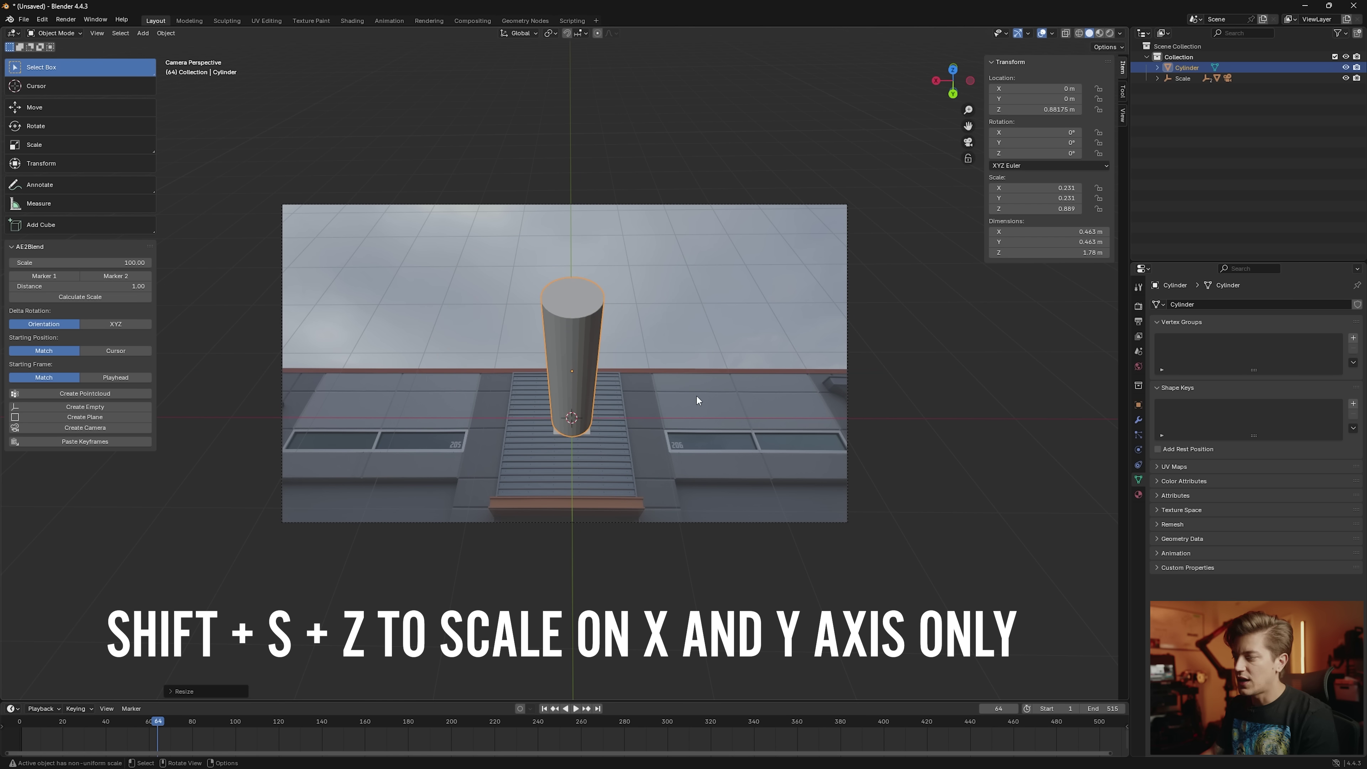
Go to frame 414 and scale the Scale empty down further to about 0.011.
left_click(915, 721)
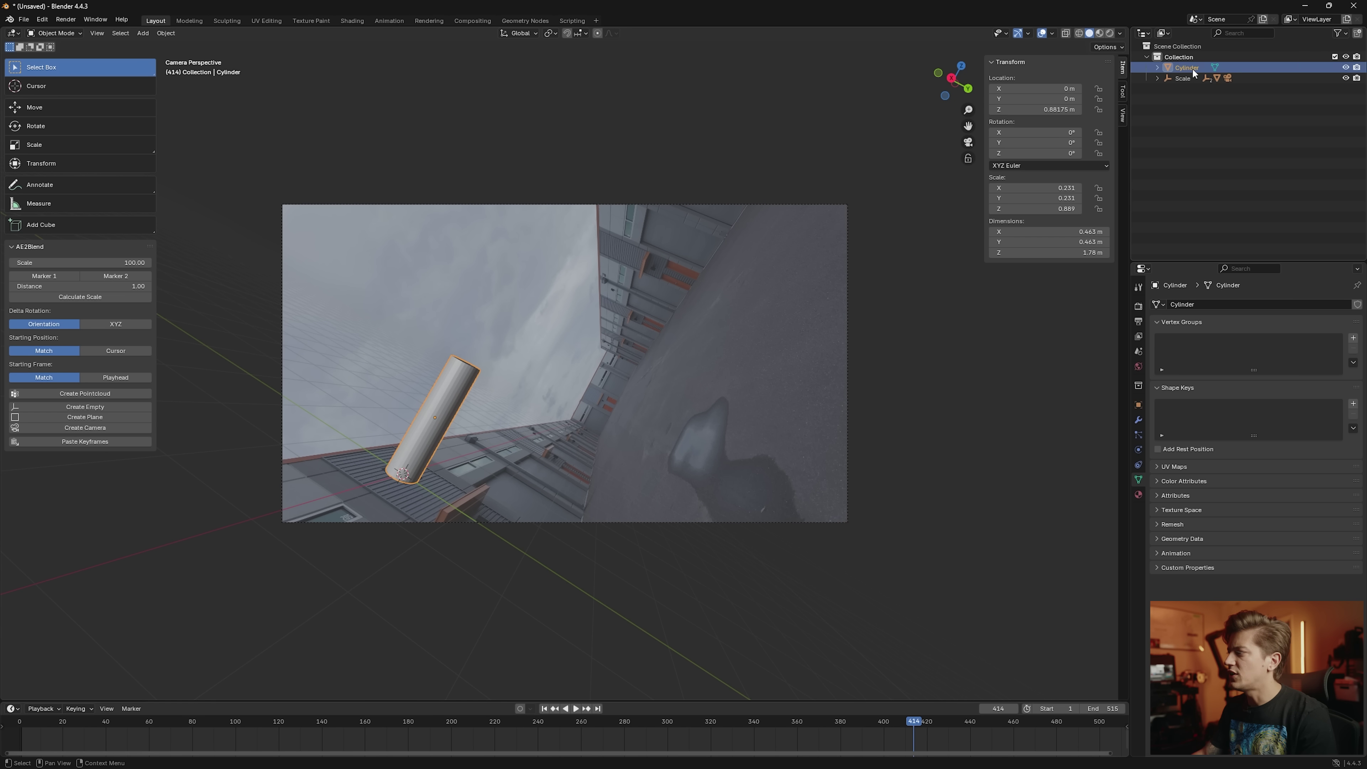
left_click(1184, 78)
key("s")
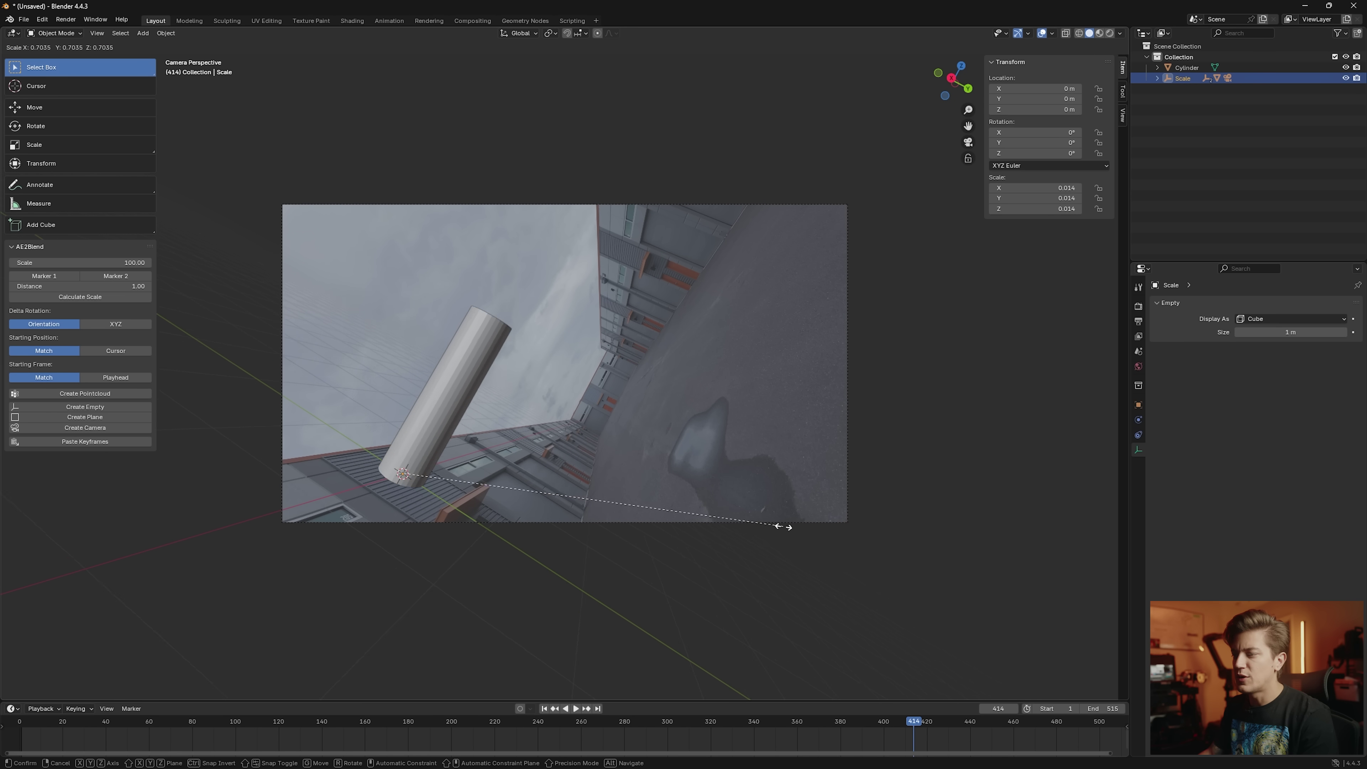
left_click(771, 510)
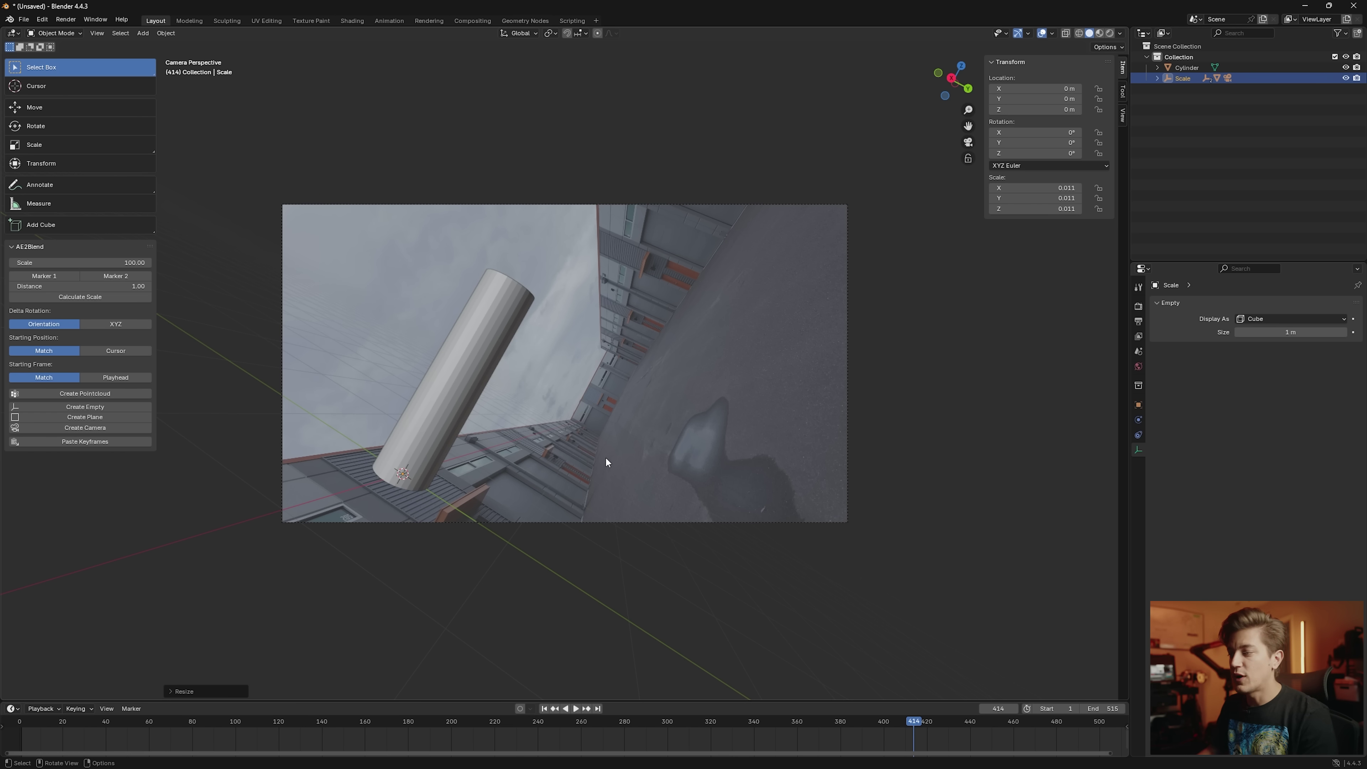
In the front view at frame 489, measure the camera's height above the ground line.
key("KP_1")
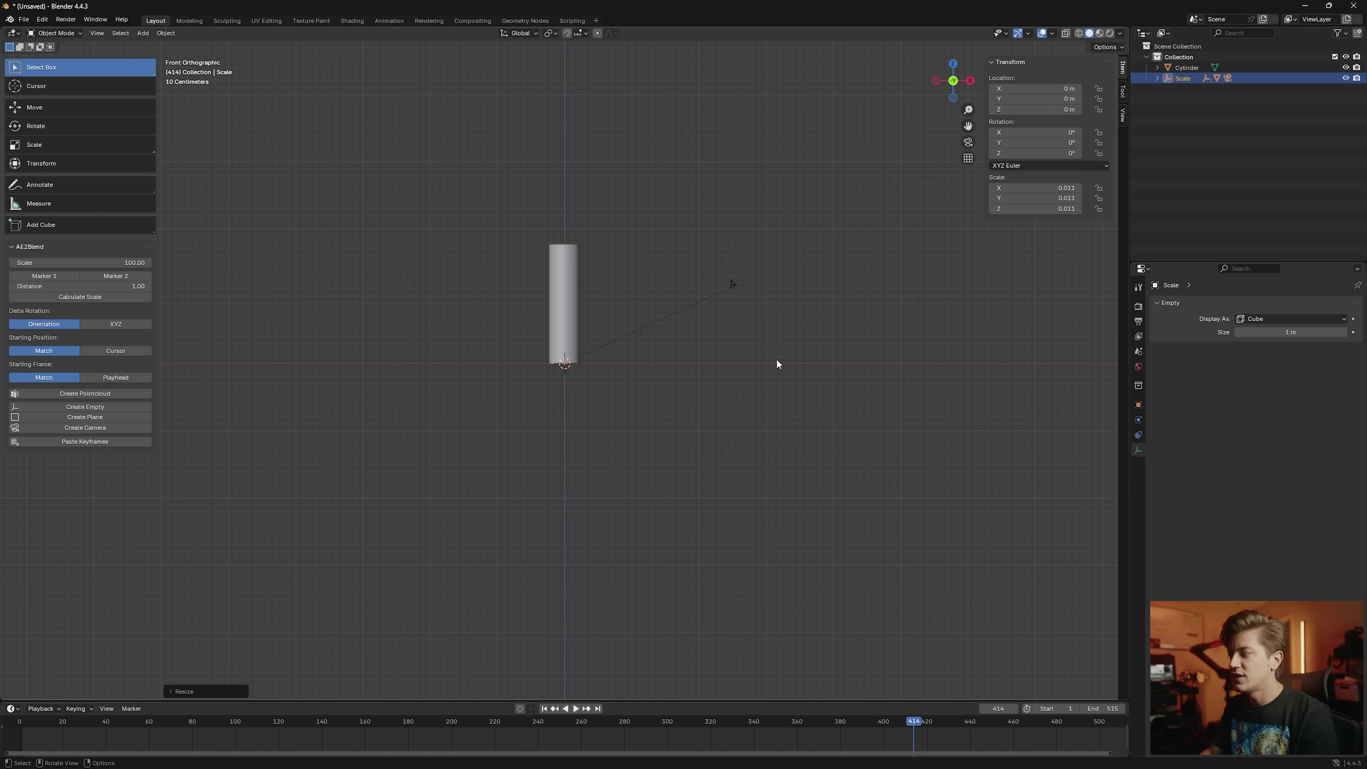
key("s")
scroll(748, 345, "up", 2)
middle_click_drag(915, 299, 765, 413, "shift")
left_click_drag(921, 720, 1075, 722)
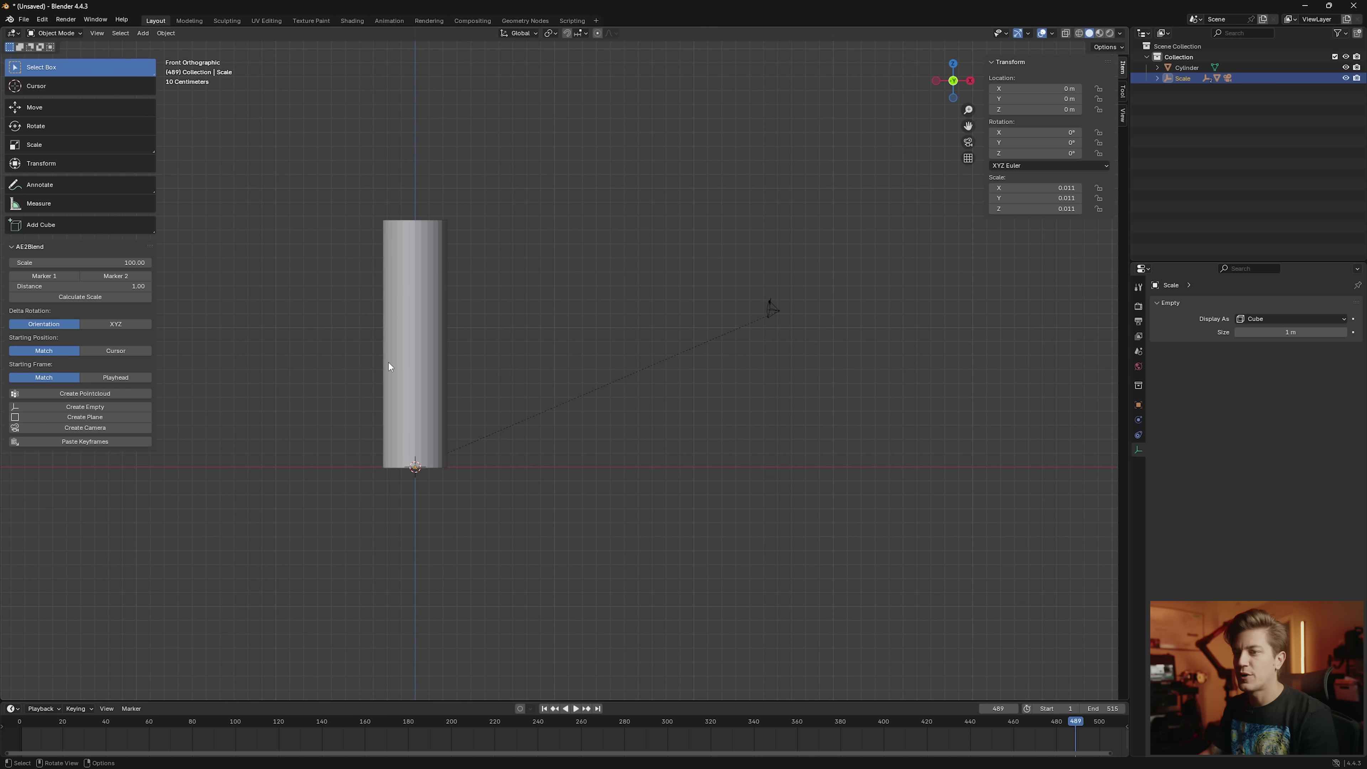
left_click(59, 210)
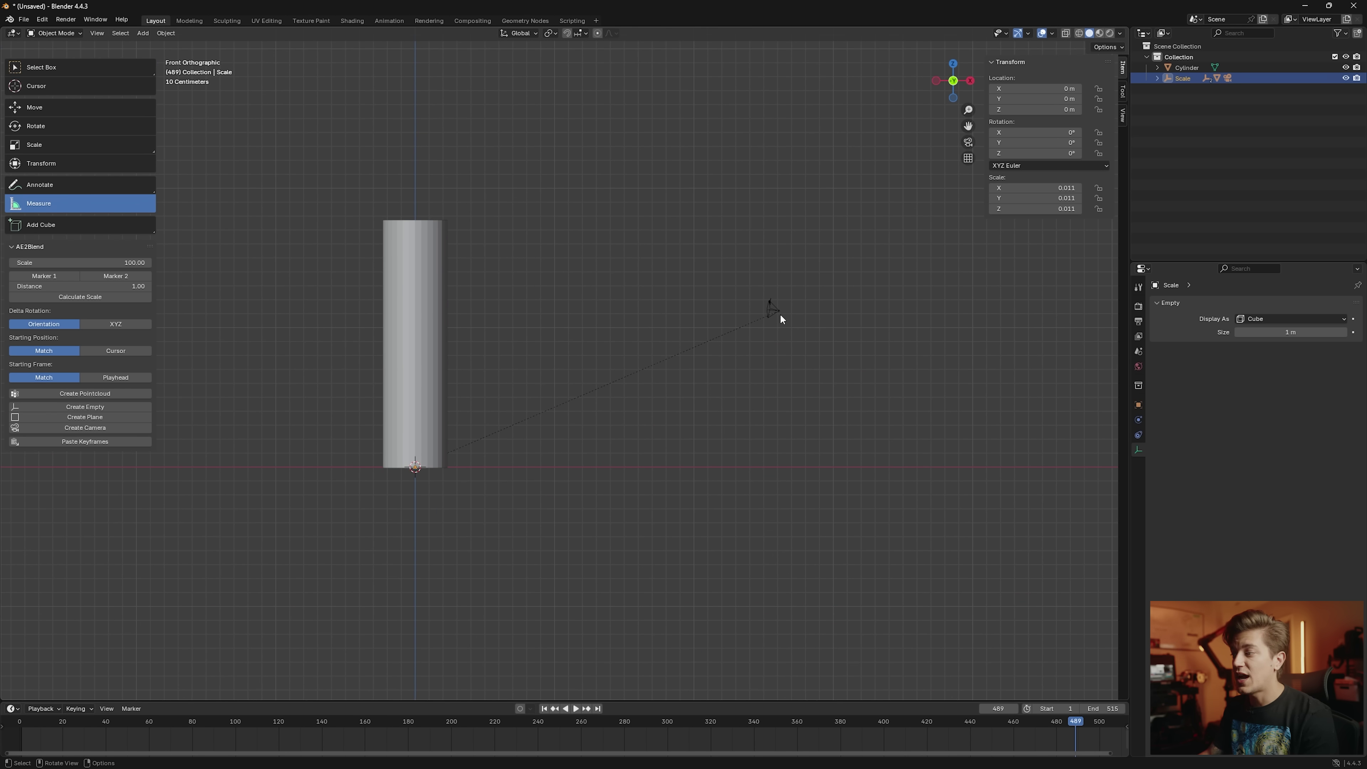
left_click_drag(778, 311, 779, 470)
At frame 41, measure the camera's height above the ground and the horizontal distance to its position at frame 489.
left_click_drag(1076, 723, 188, 721)
key("space")
key("space")
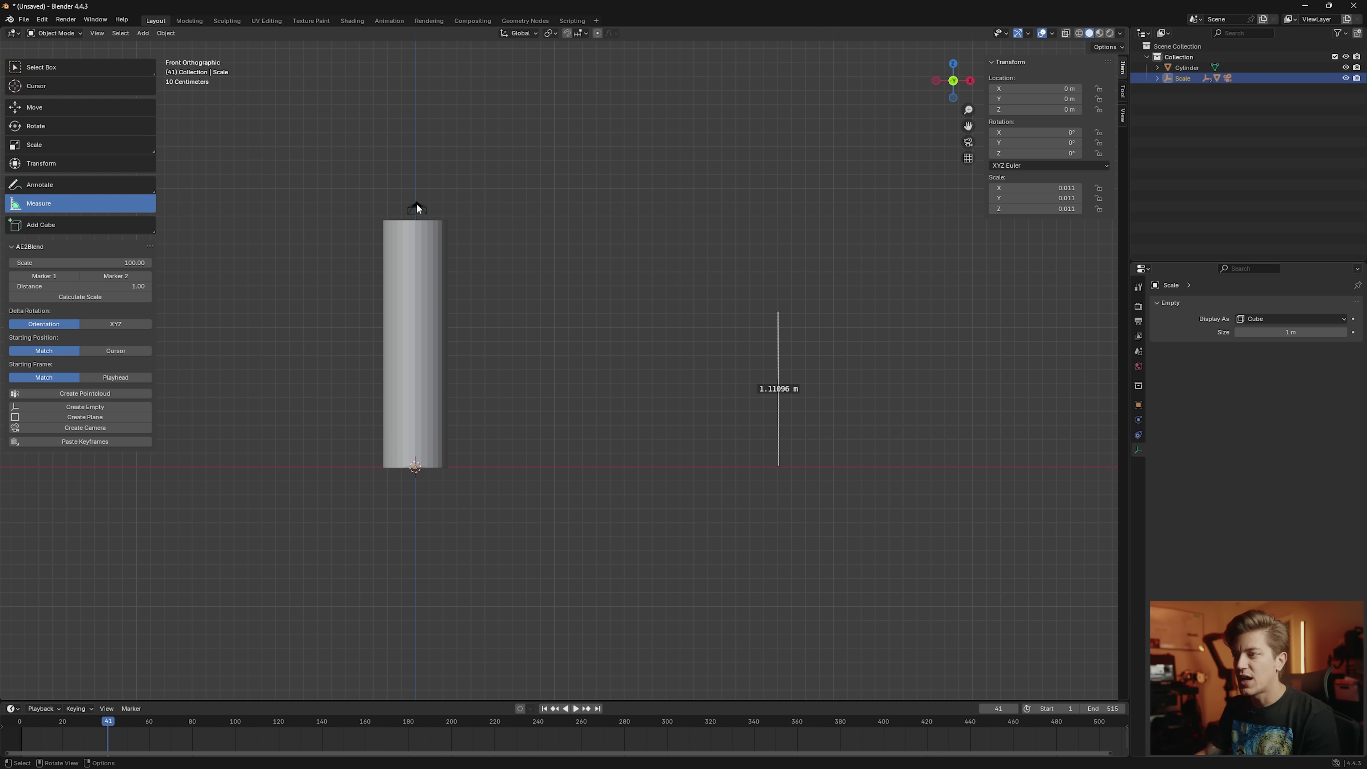
left_click_drag(417, 203, 415, 468)
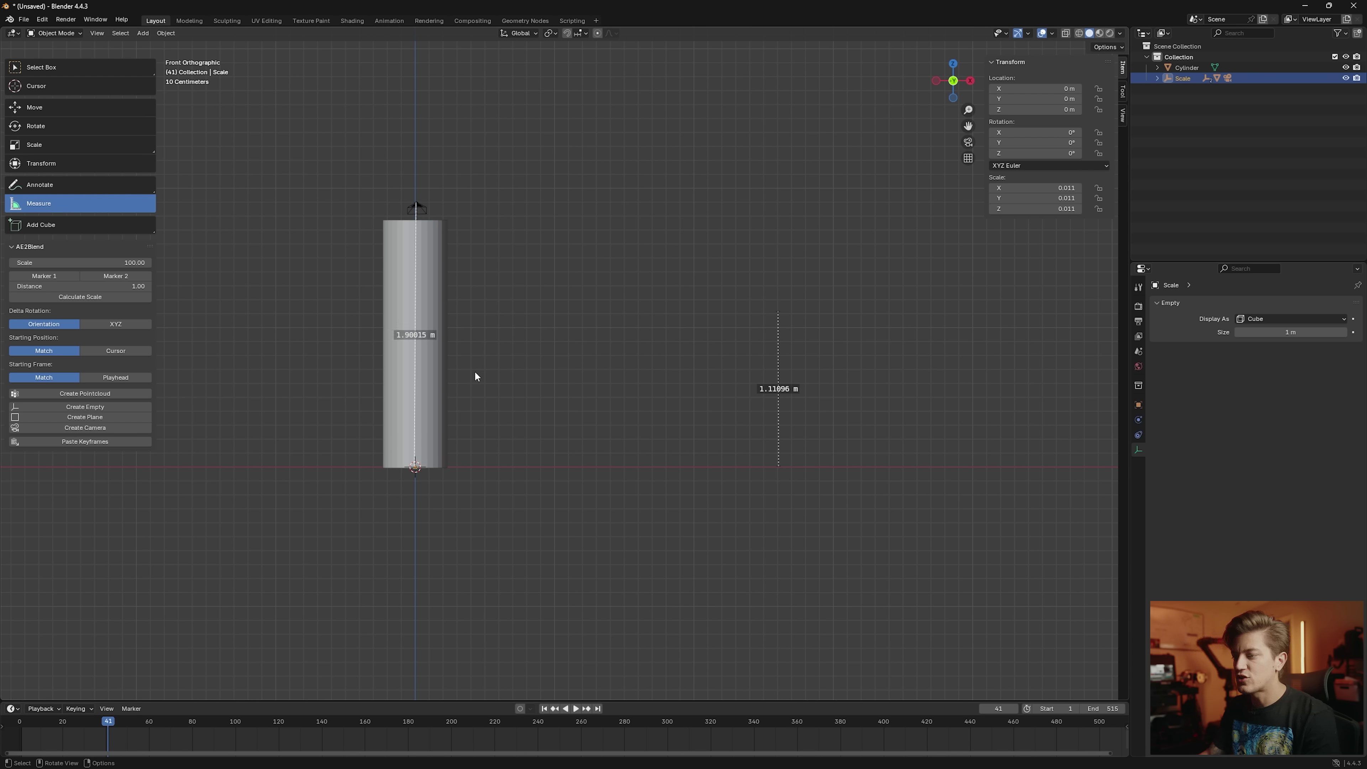
left_click_drag(447, 467, 776, 467)
left_click_drag(449, 472, 415, 466)
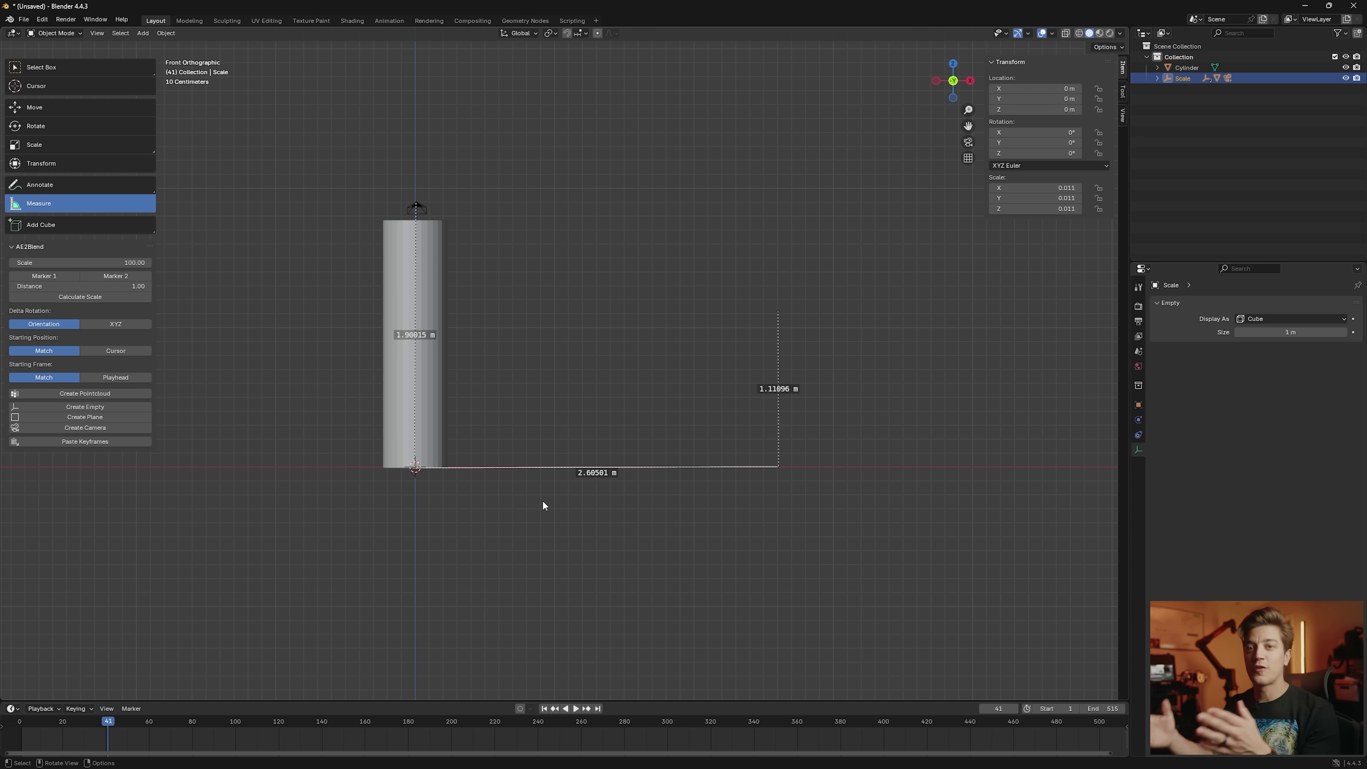
Open the FBX export for the scaled camera scene.
left_click(24, 19)
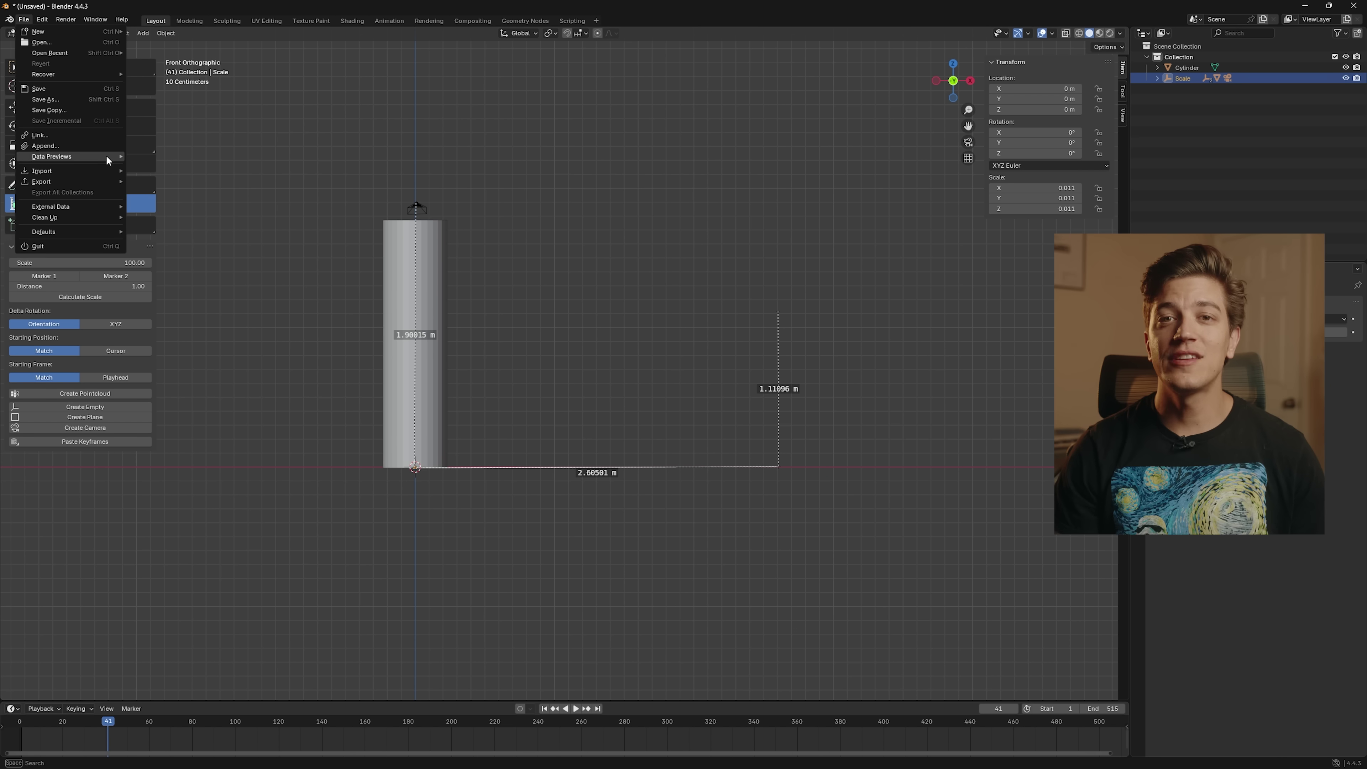
mouse_move(92, 181)
left_click(175, 277)
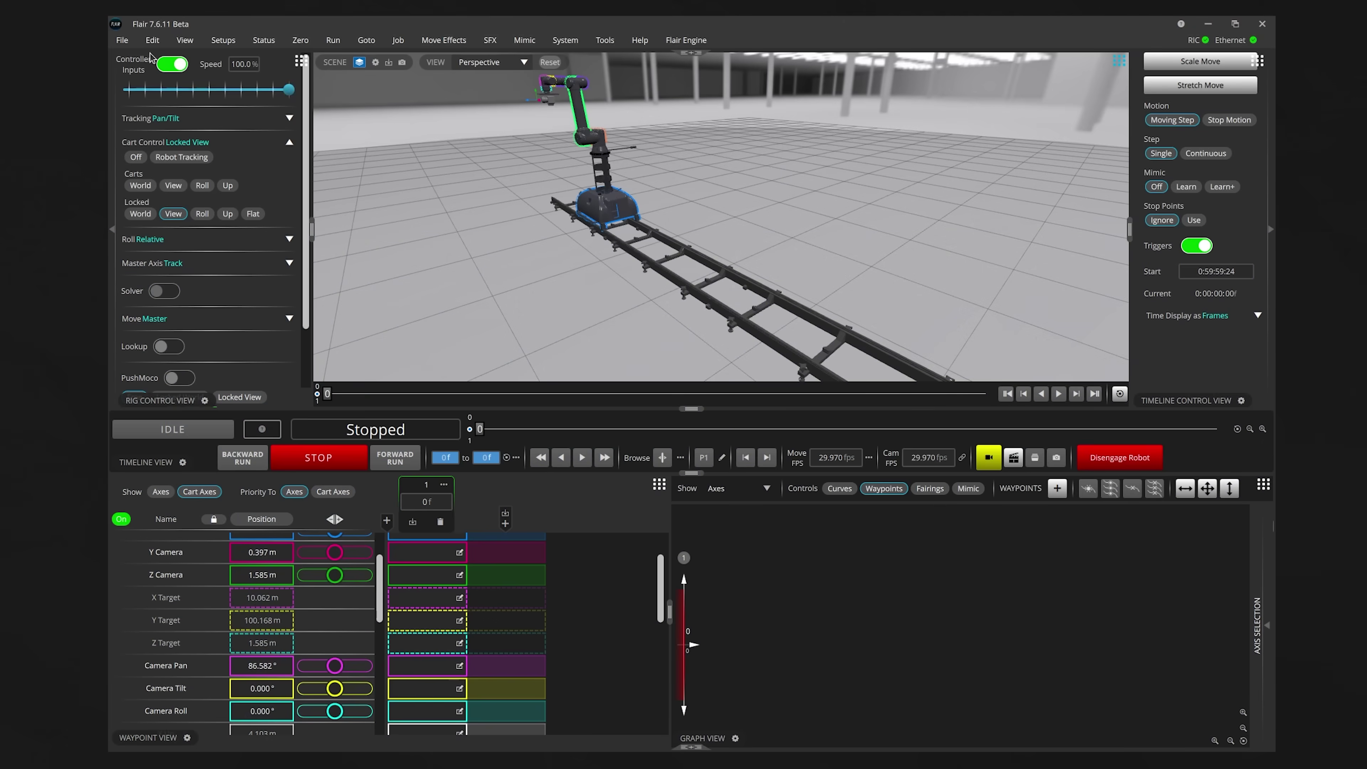
In Flair, open Move Data Import, set Translate to Current to Camera, and enable Adjust First Position to Camera and Rotate to Camera.
left_click(122, 40)
left_click(188, 275)
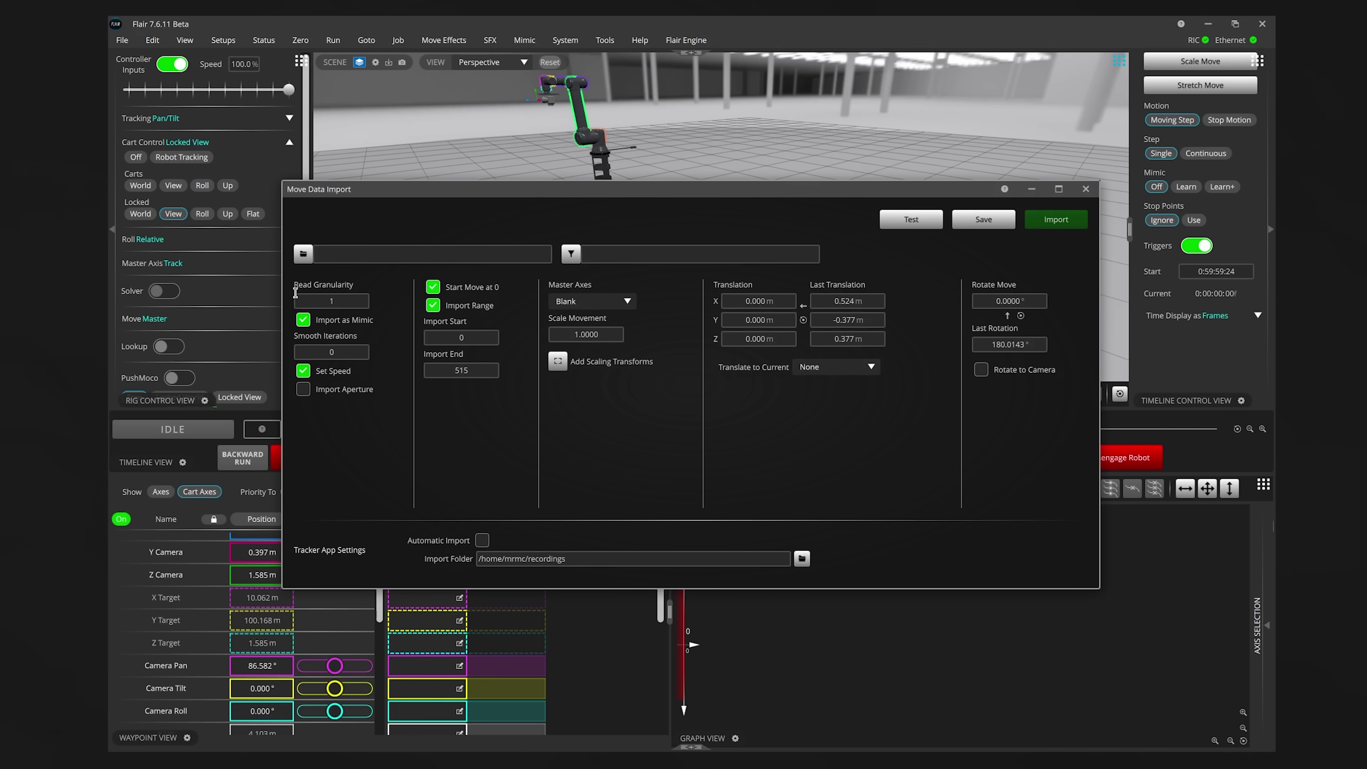
left_click(837, 367)
left_click(811, 421)
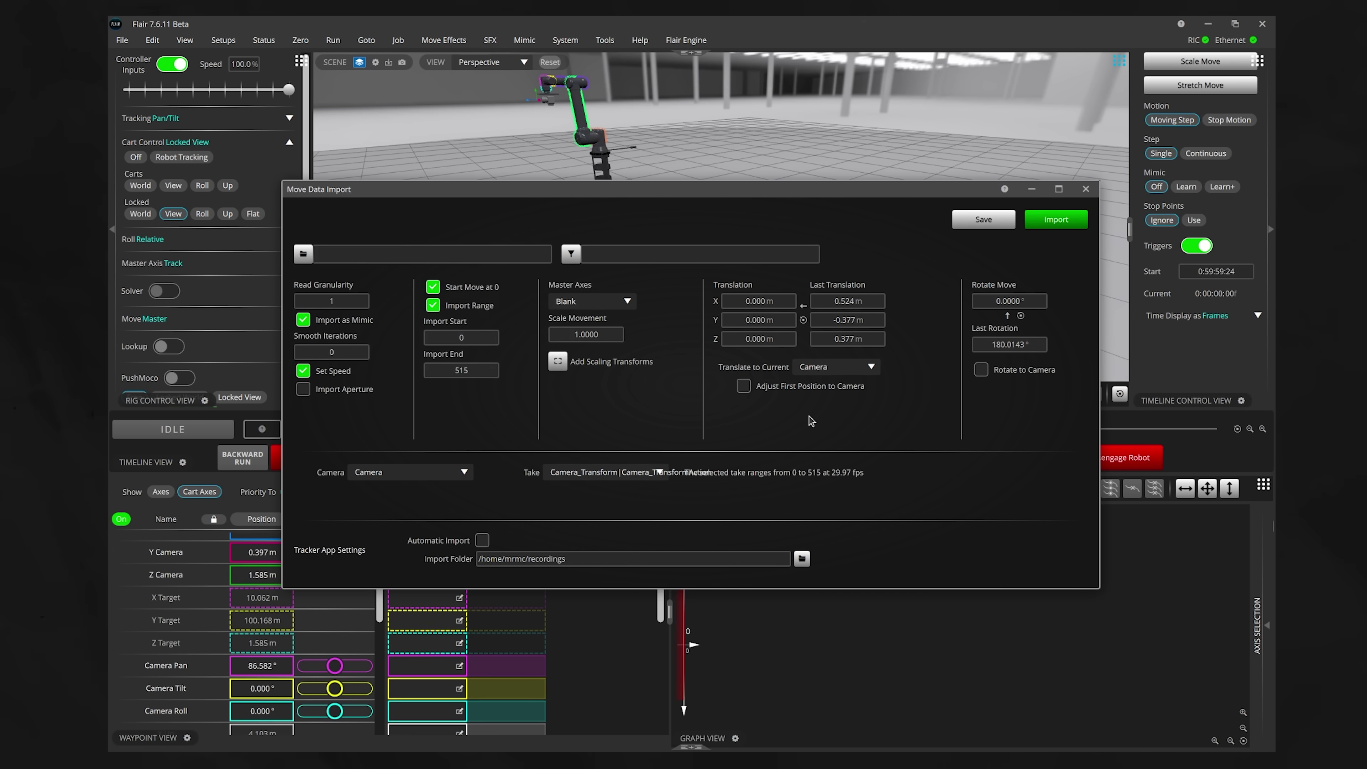
left_click(746, 389)
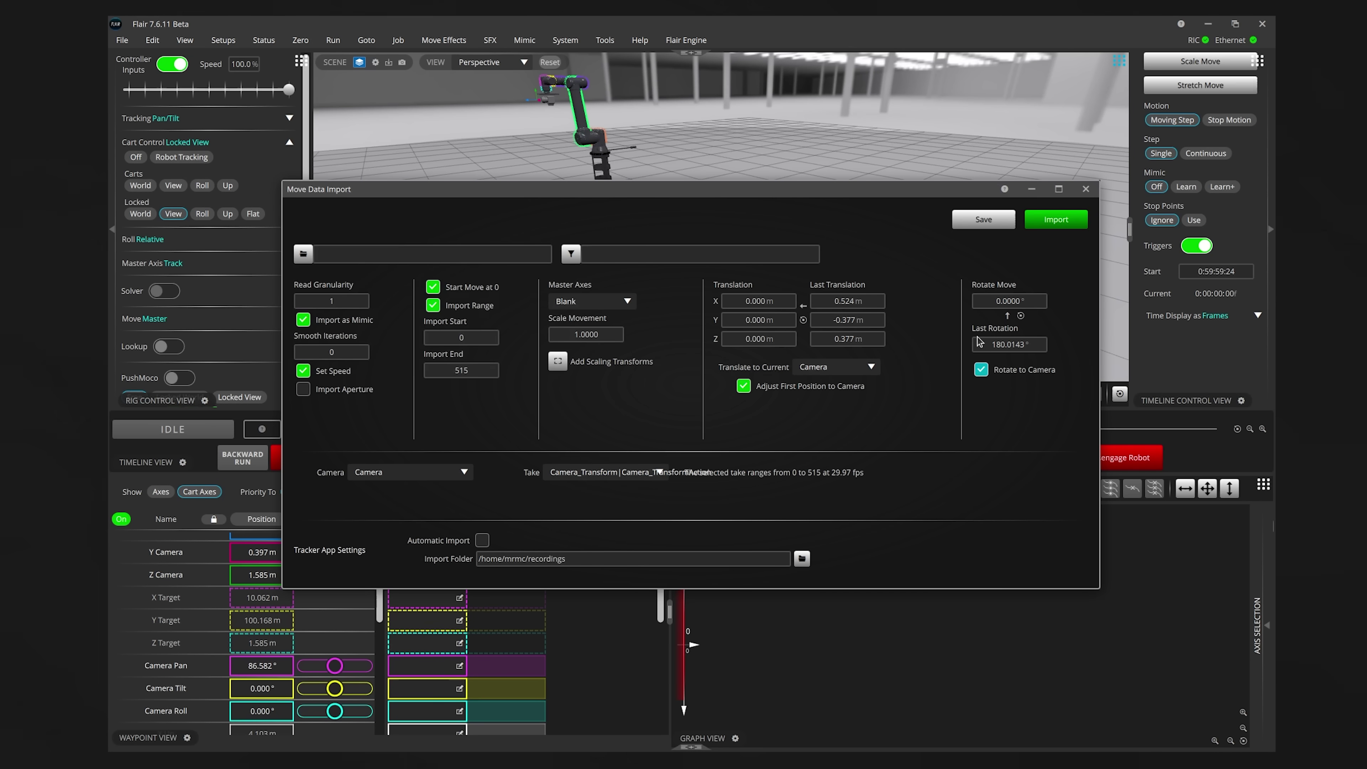
Choose Scaling Intro.fbx from the Flair/FBX folder as the move data file and import it.
left_click(303, 255)
double_click(382, 97)
double_click(391, 117)
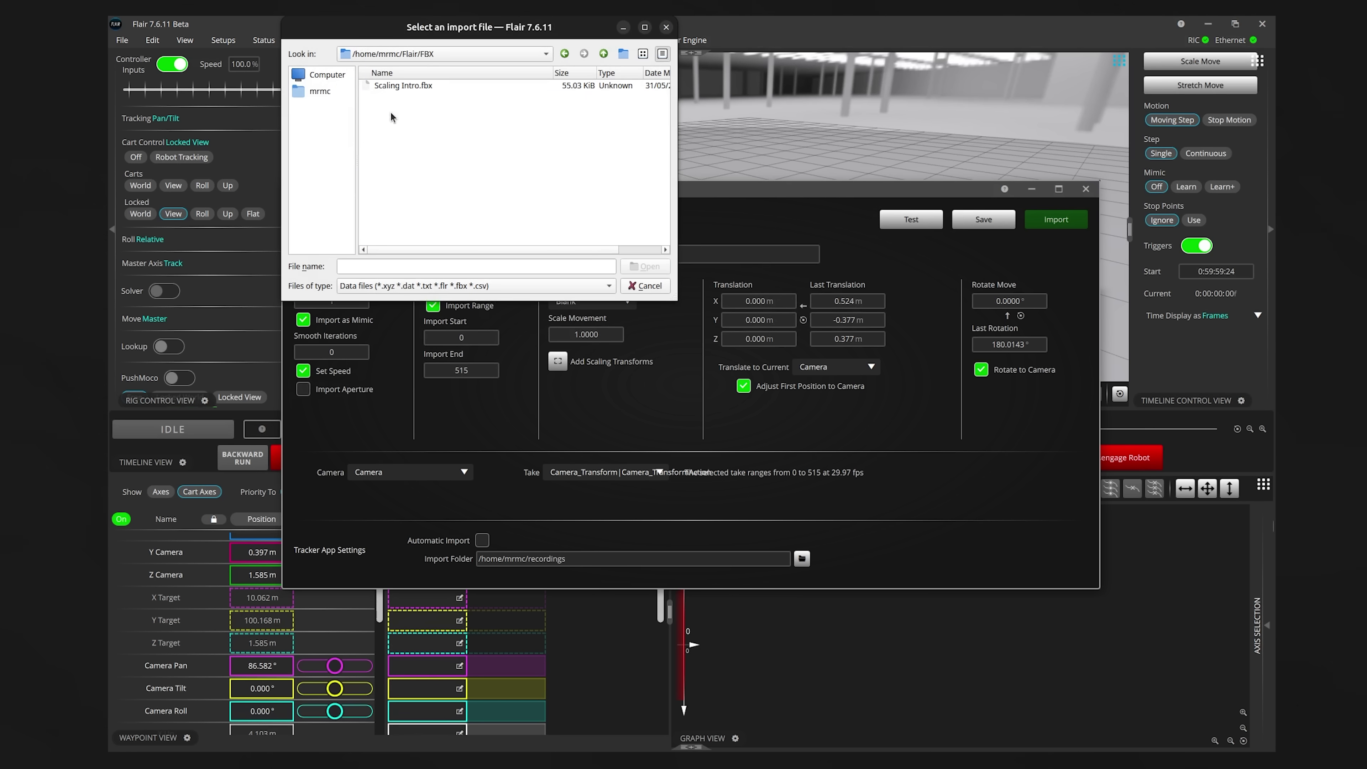
left_click(424, 88)
left_click(644, 266)
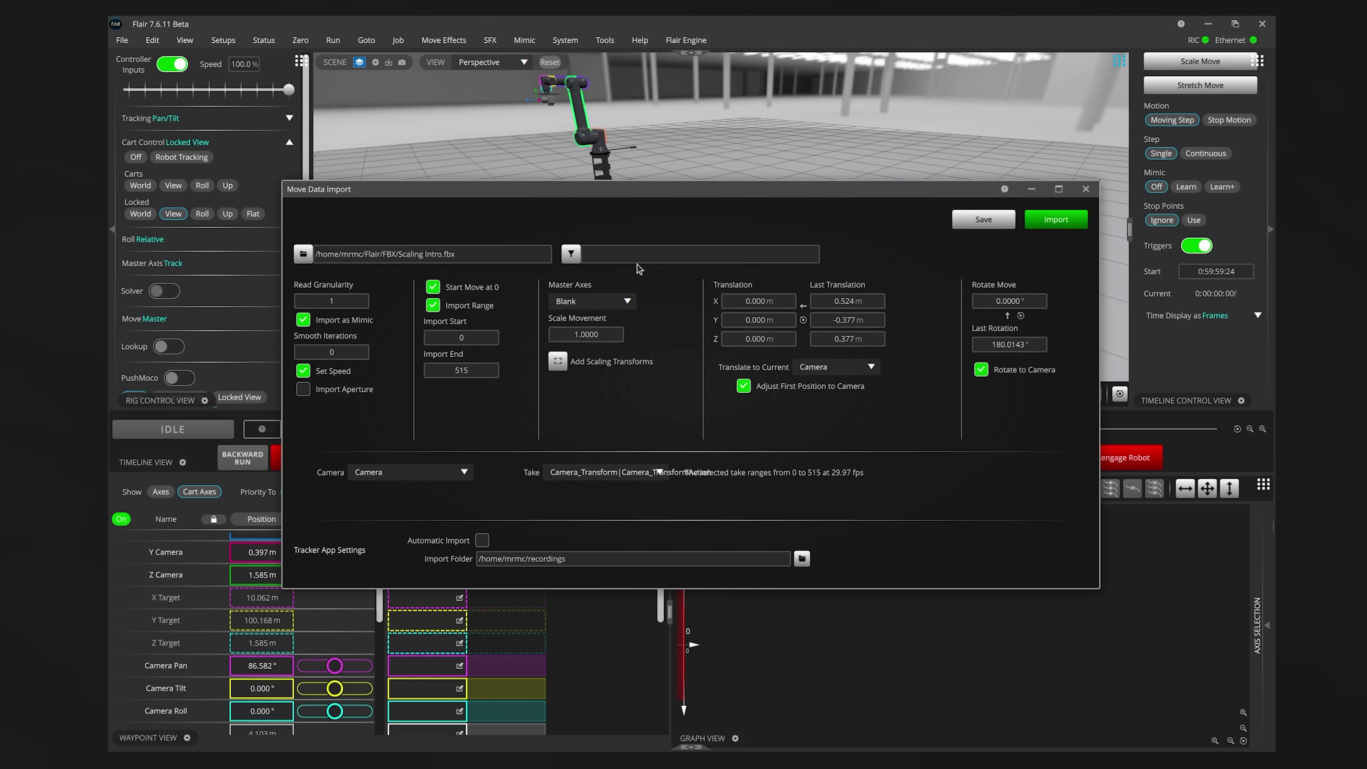
left_click(1056, 220)
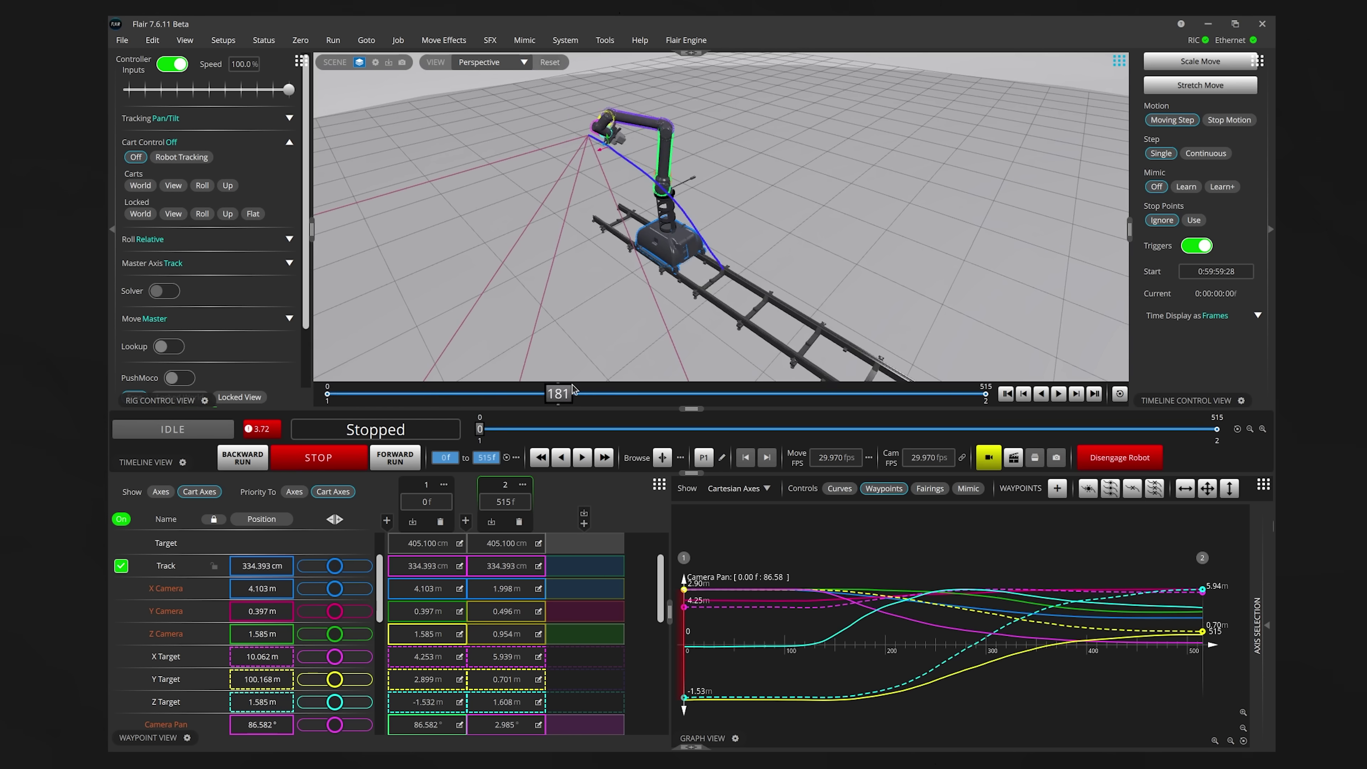
Show the robot axes, set Track to 100 cm at the second waypoint, and scrub the move to about frame 176.
left_click(161, 492)
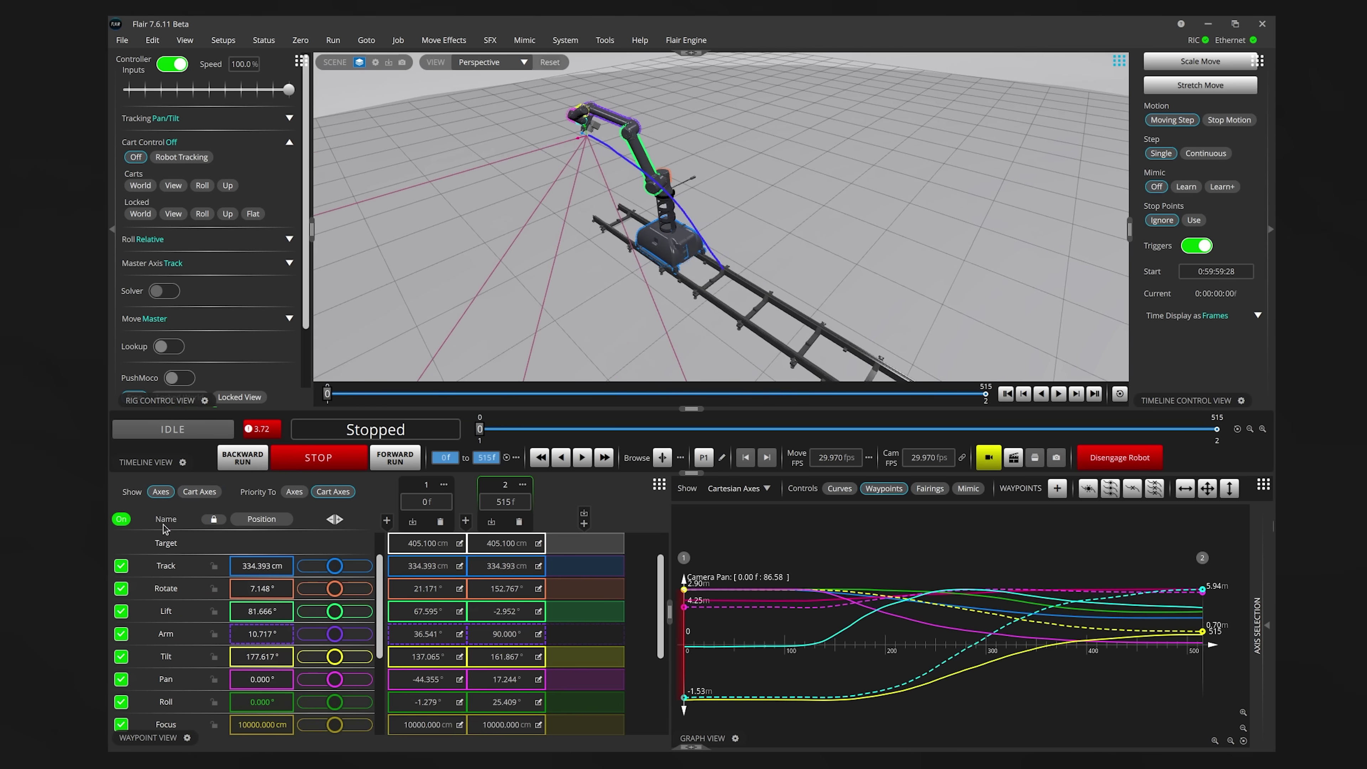
double_click(490, 567)
type("100")
key("Return")
left_click_drag(327, 394, 552, 394)
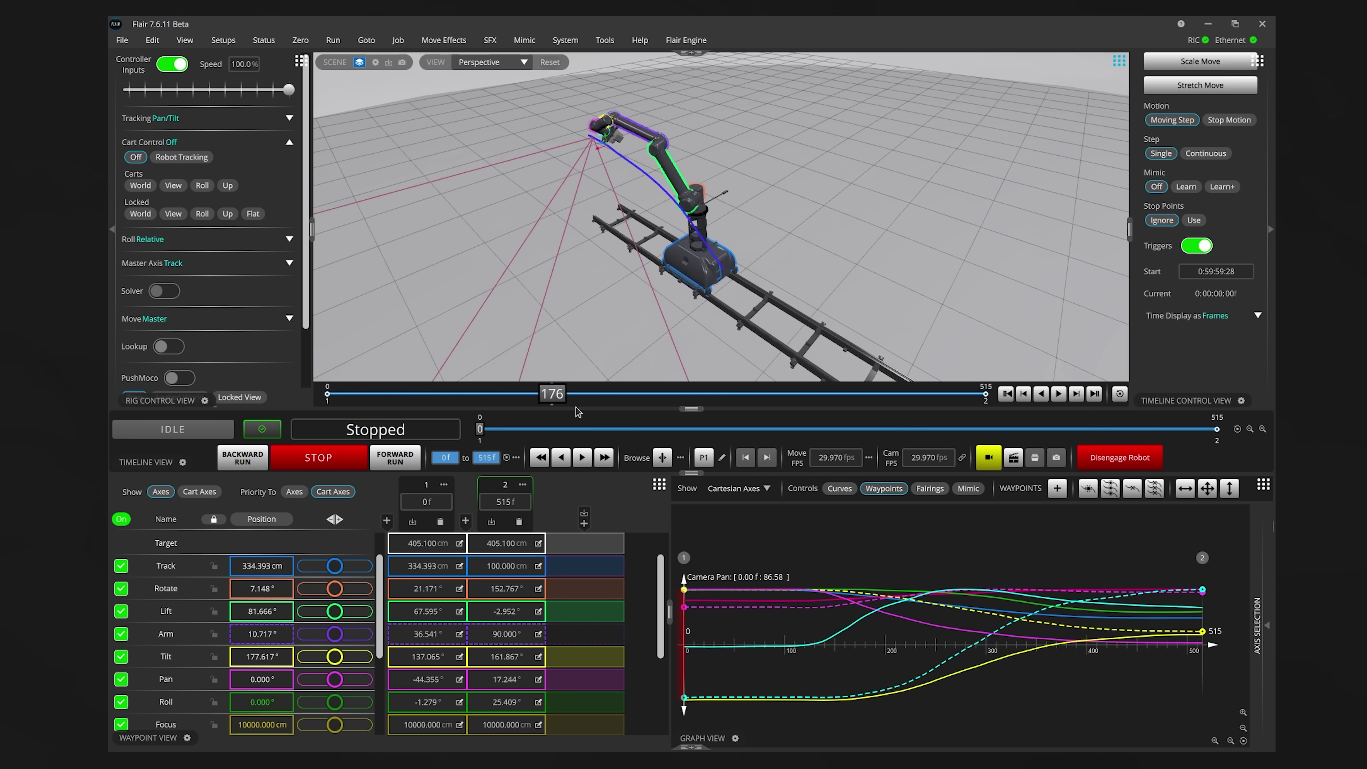